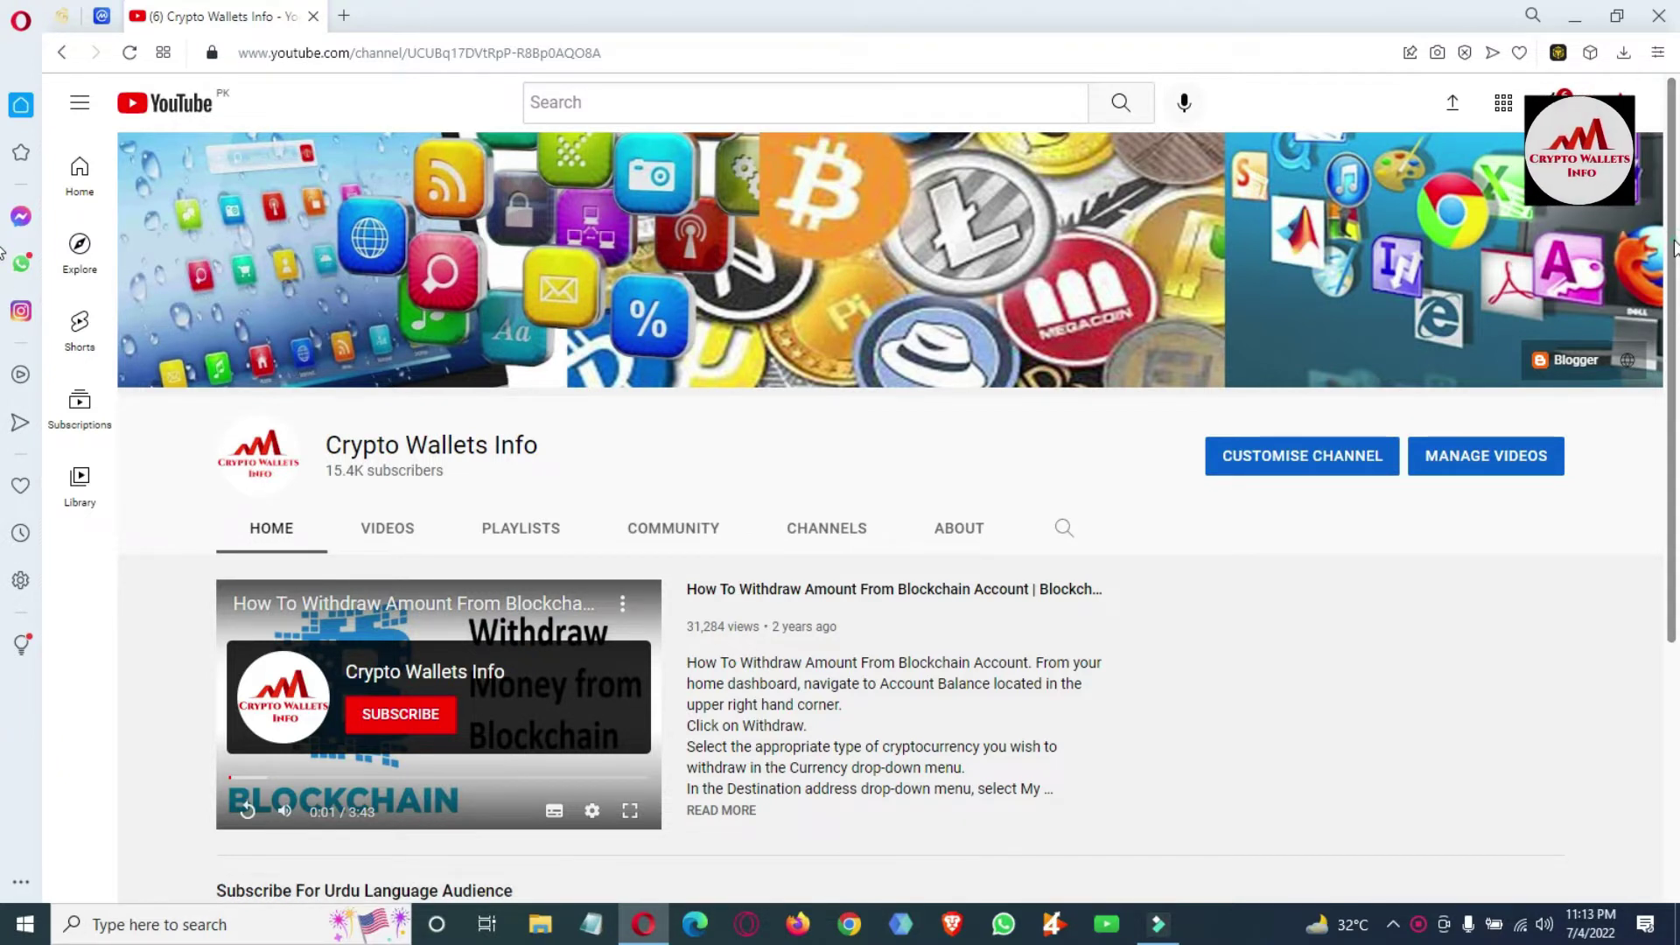
Scroll the Crypto Wallets Info channel page down and back up.
scroll(996, 366, down, 3)
scroll(996, 365, up, 3)
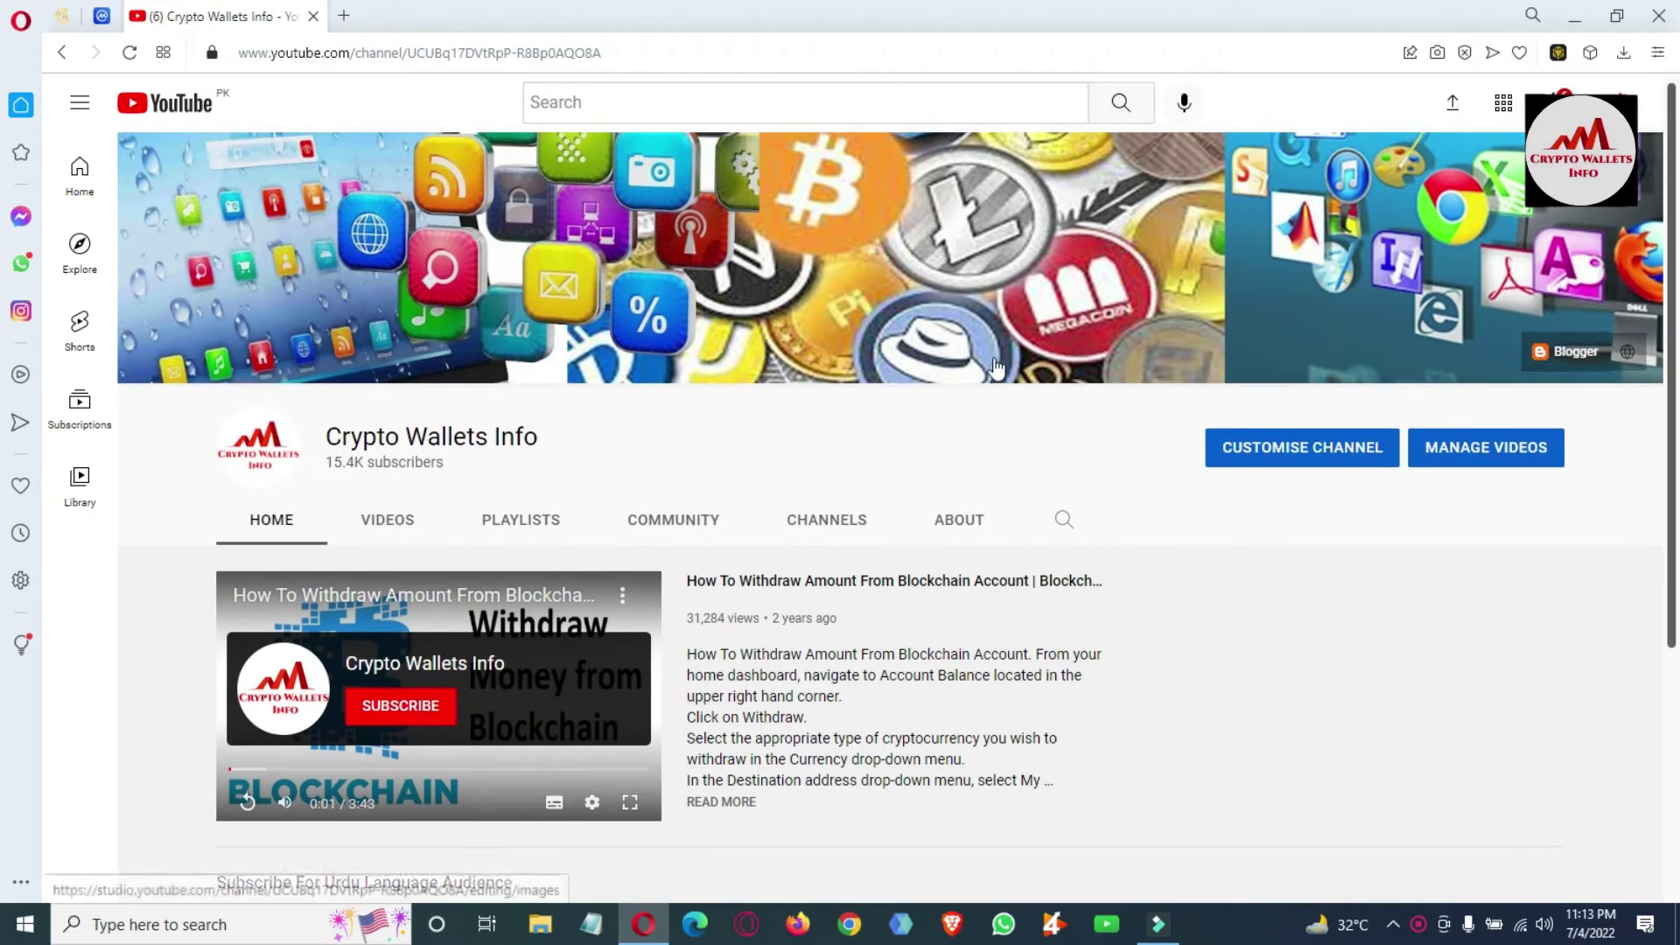
Open the channel's VIDEOS list, then return to its HOME page.
click(395, 517)
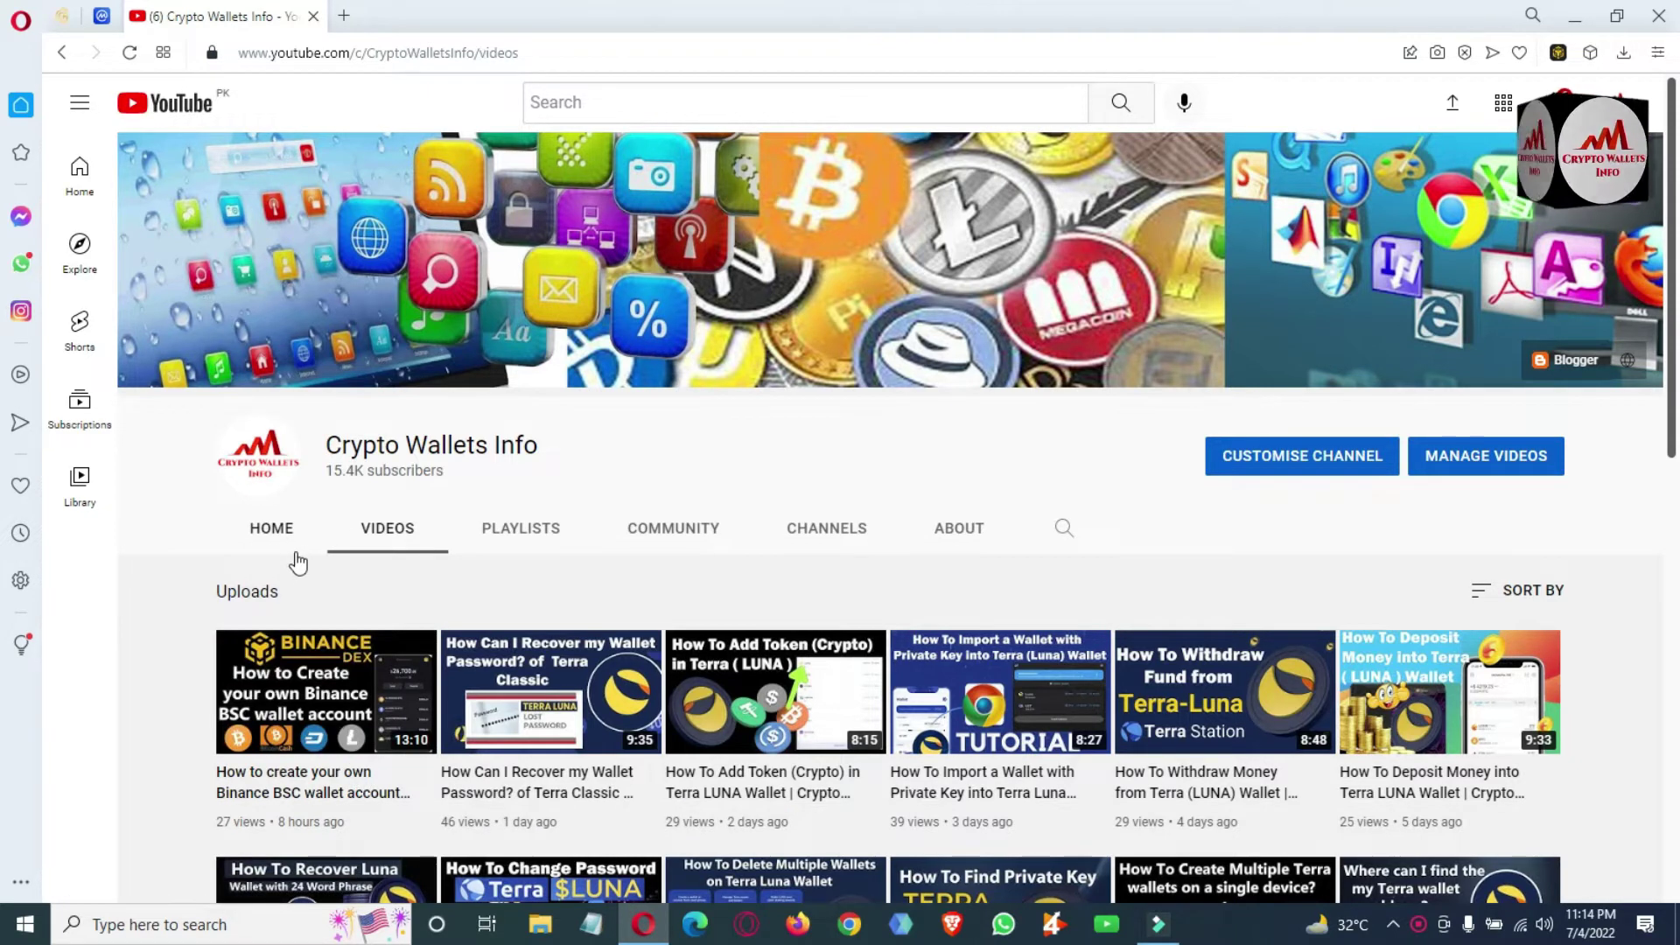
click(276, 530)
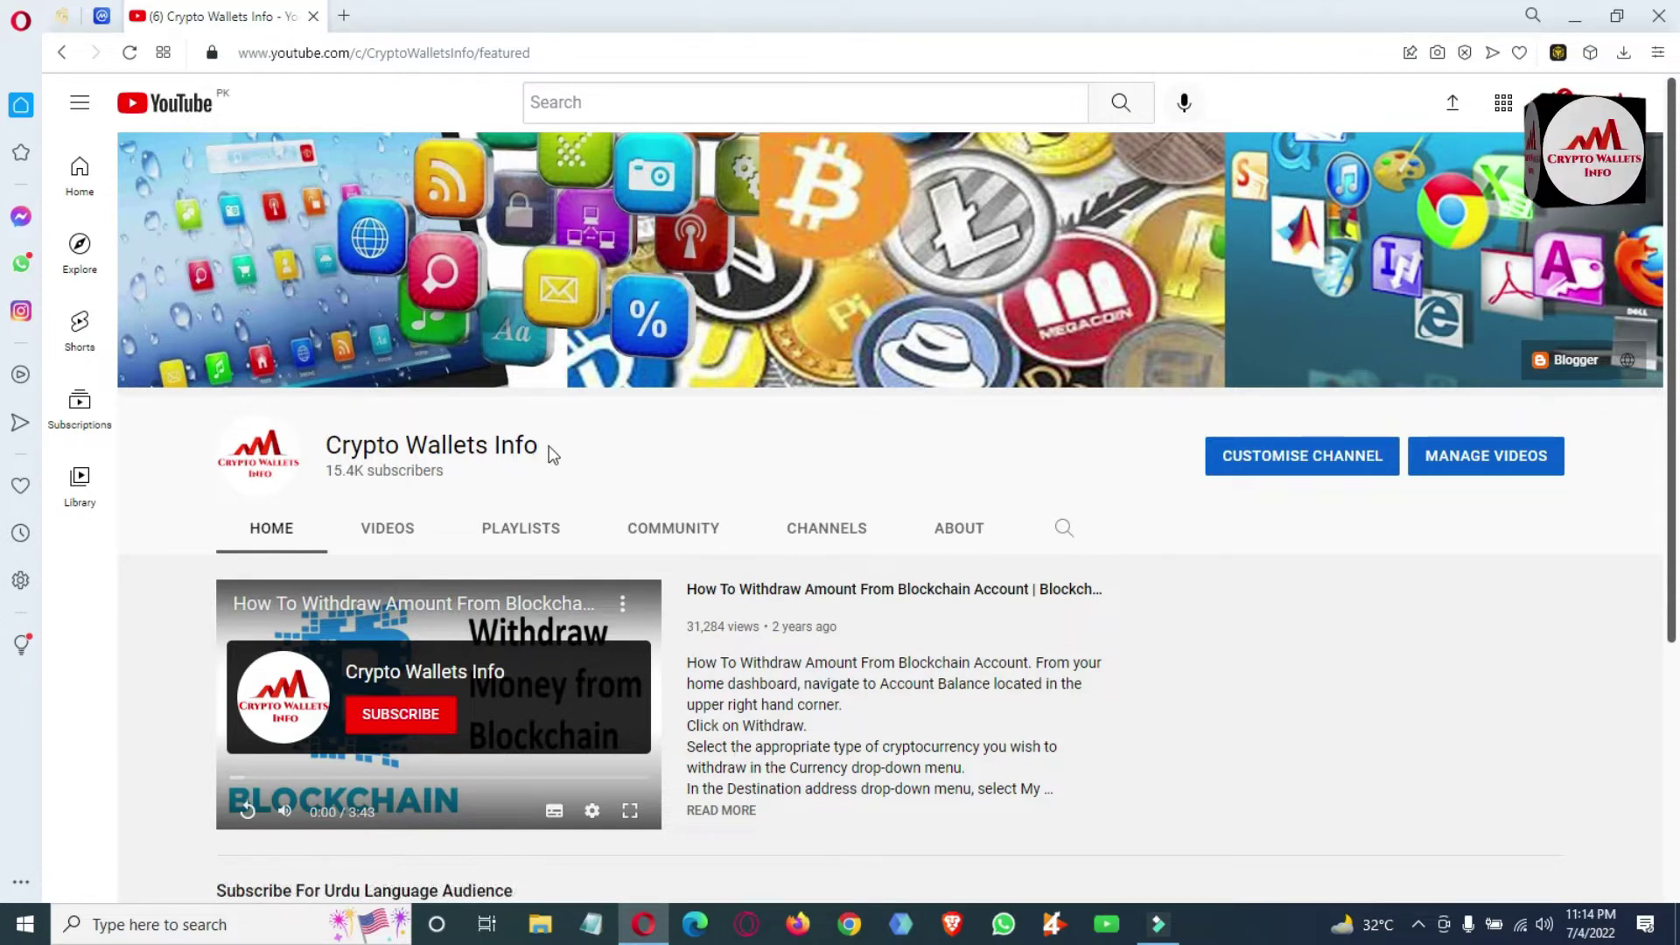
Select the channel name 'Crypto Wallets Info', then scroll the page down and back to the top.
drag(552, 450, 308, 472)
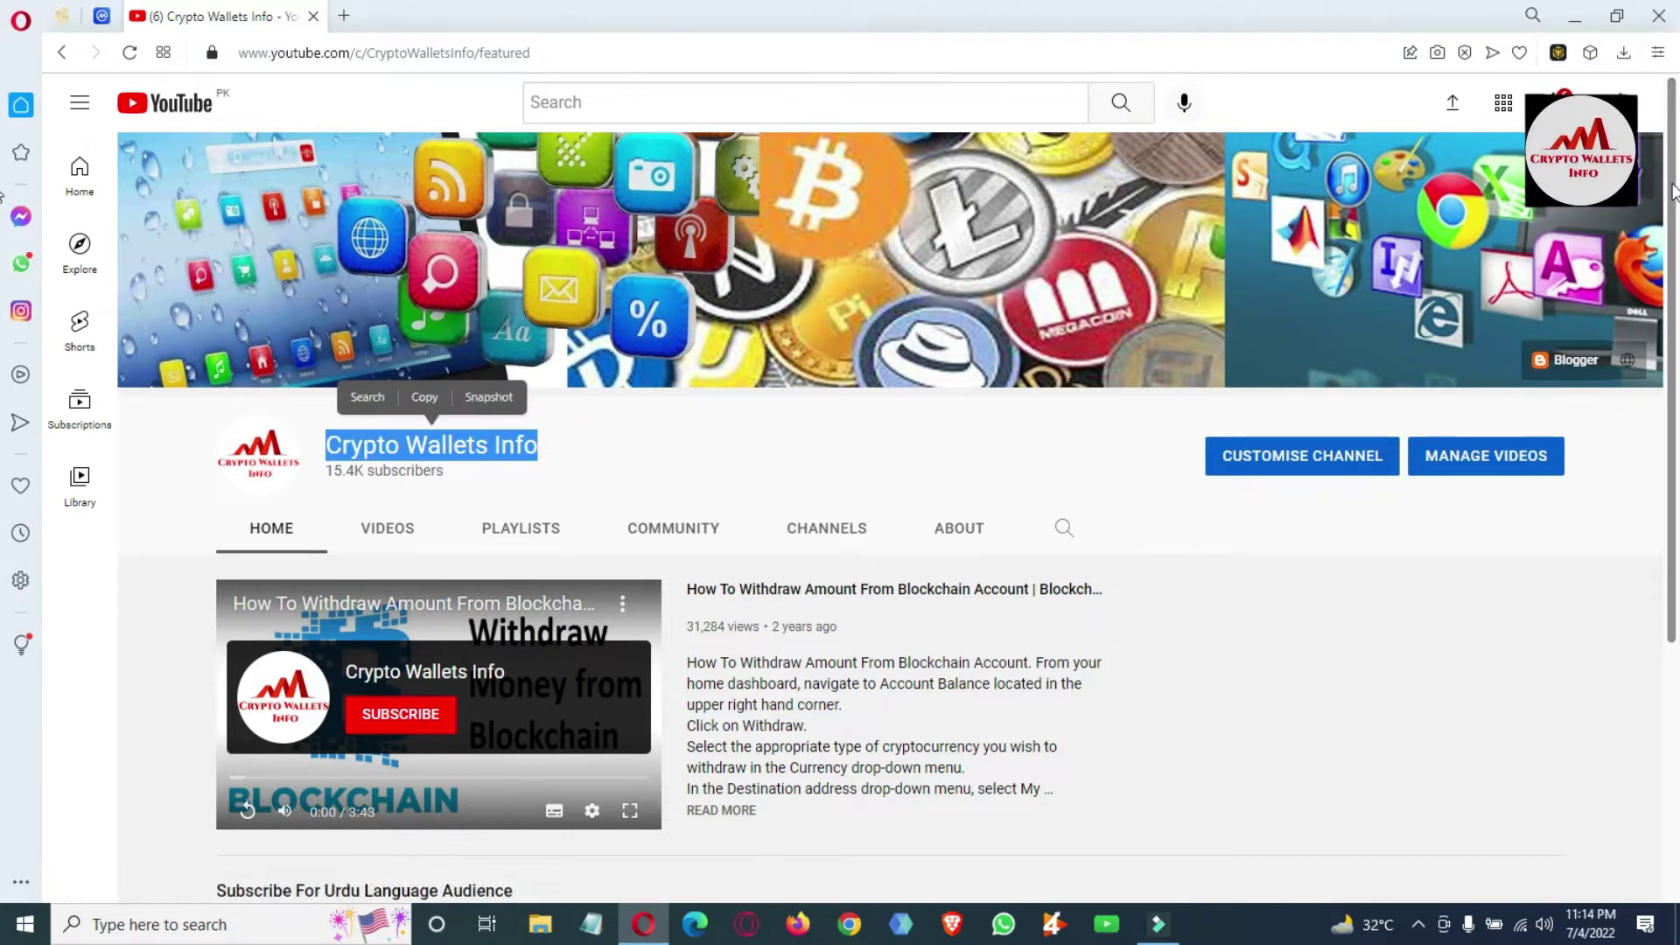
drag(1672, 191, 1667, 491)
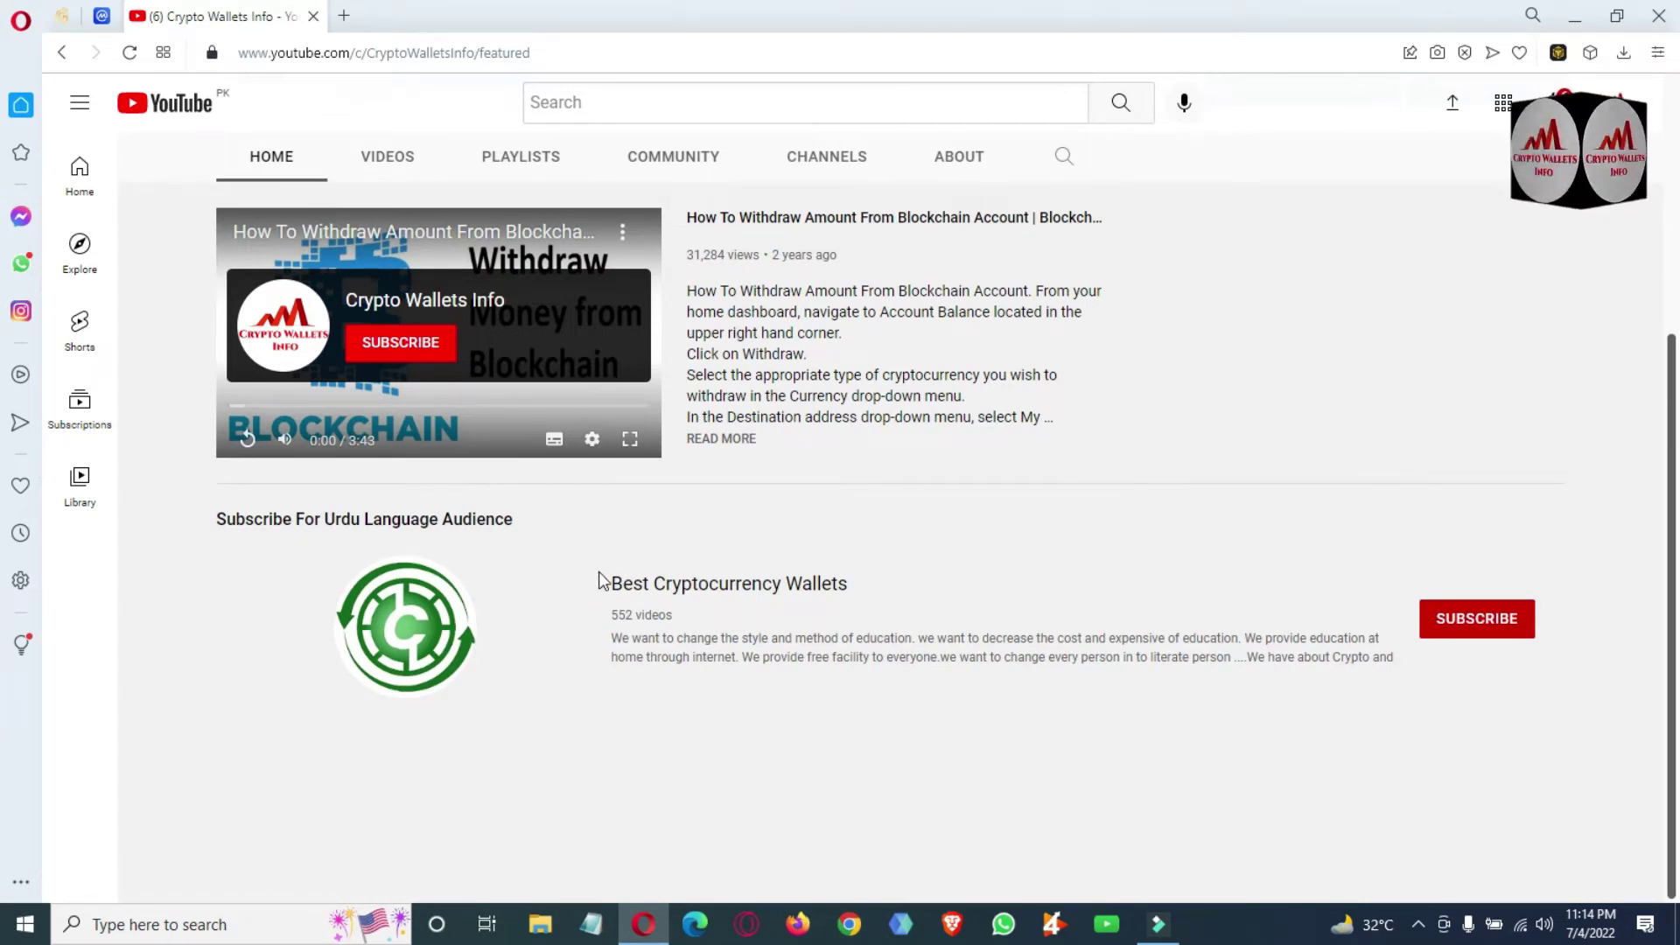
drag(1672, 574, 1675, 188)
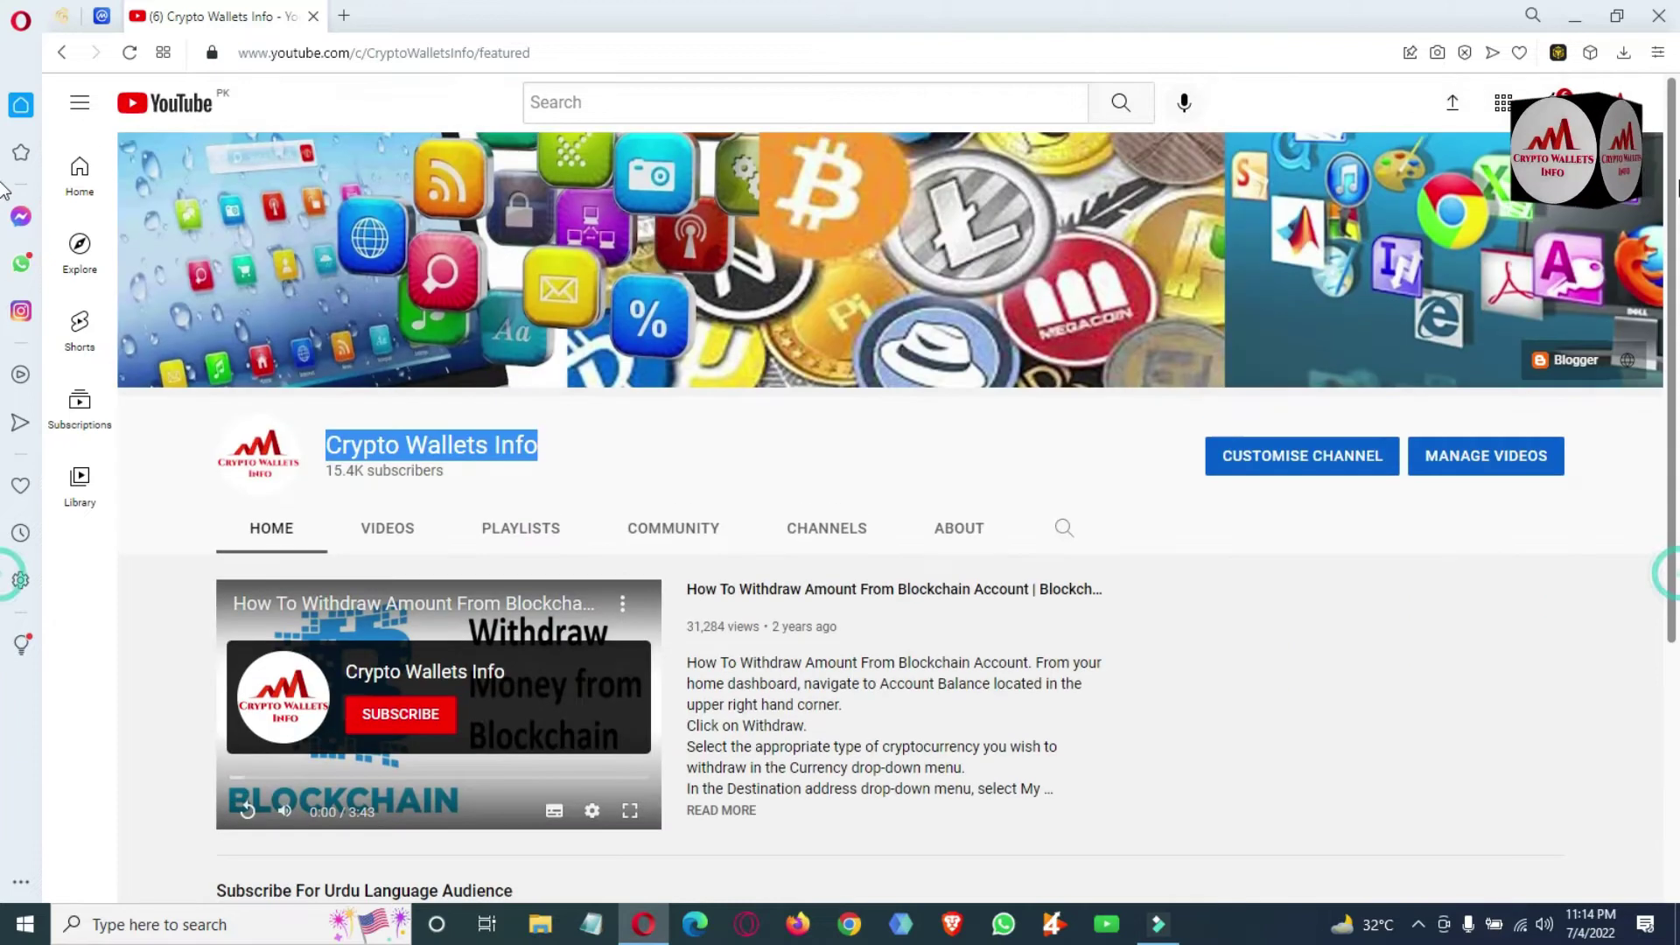
Unlock Binance Wallet with the password to show the 0.00 BNB balance on BNB Smart Chain.
click(1557, 54)
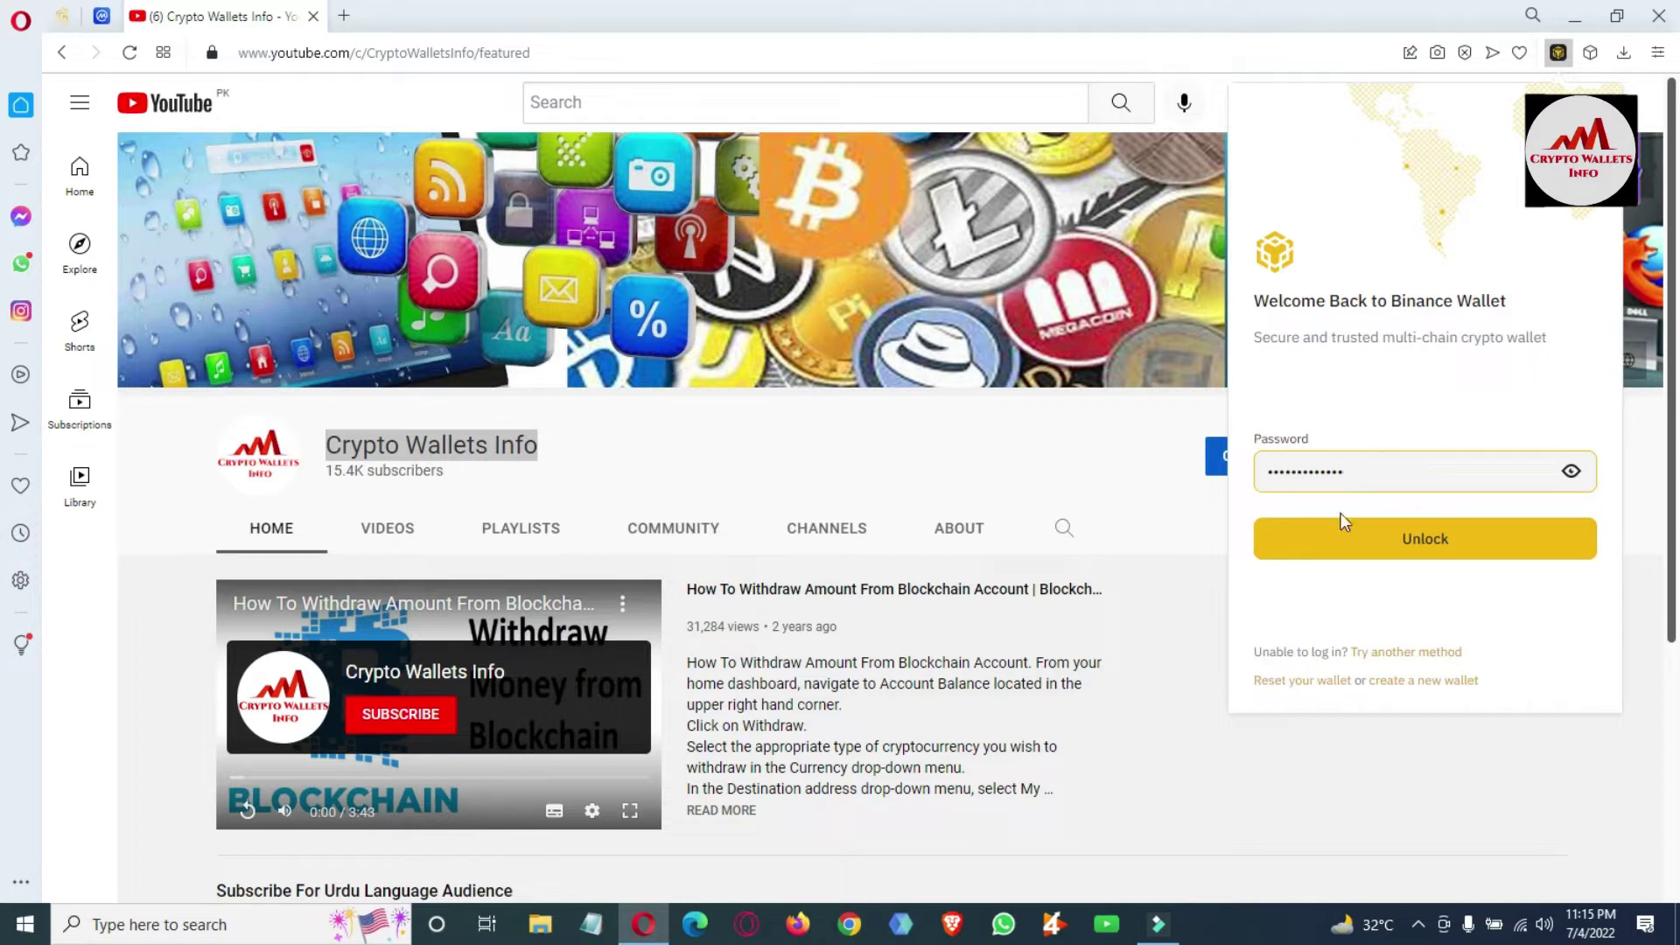
click(1425, 527)
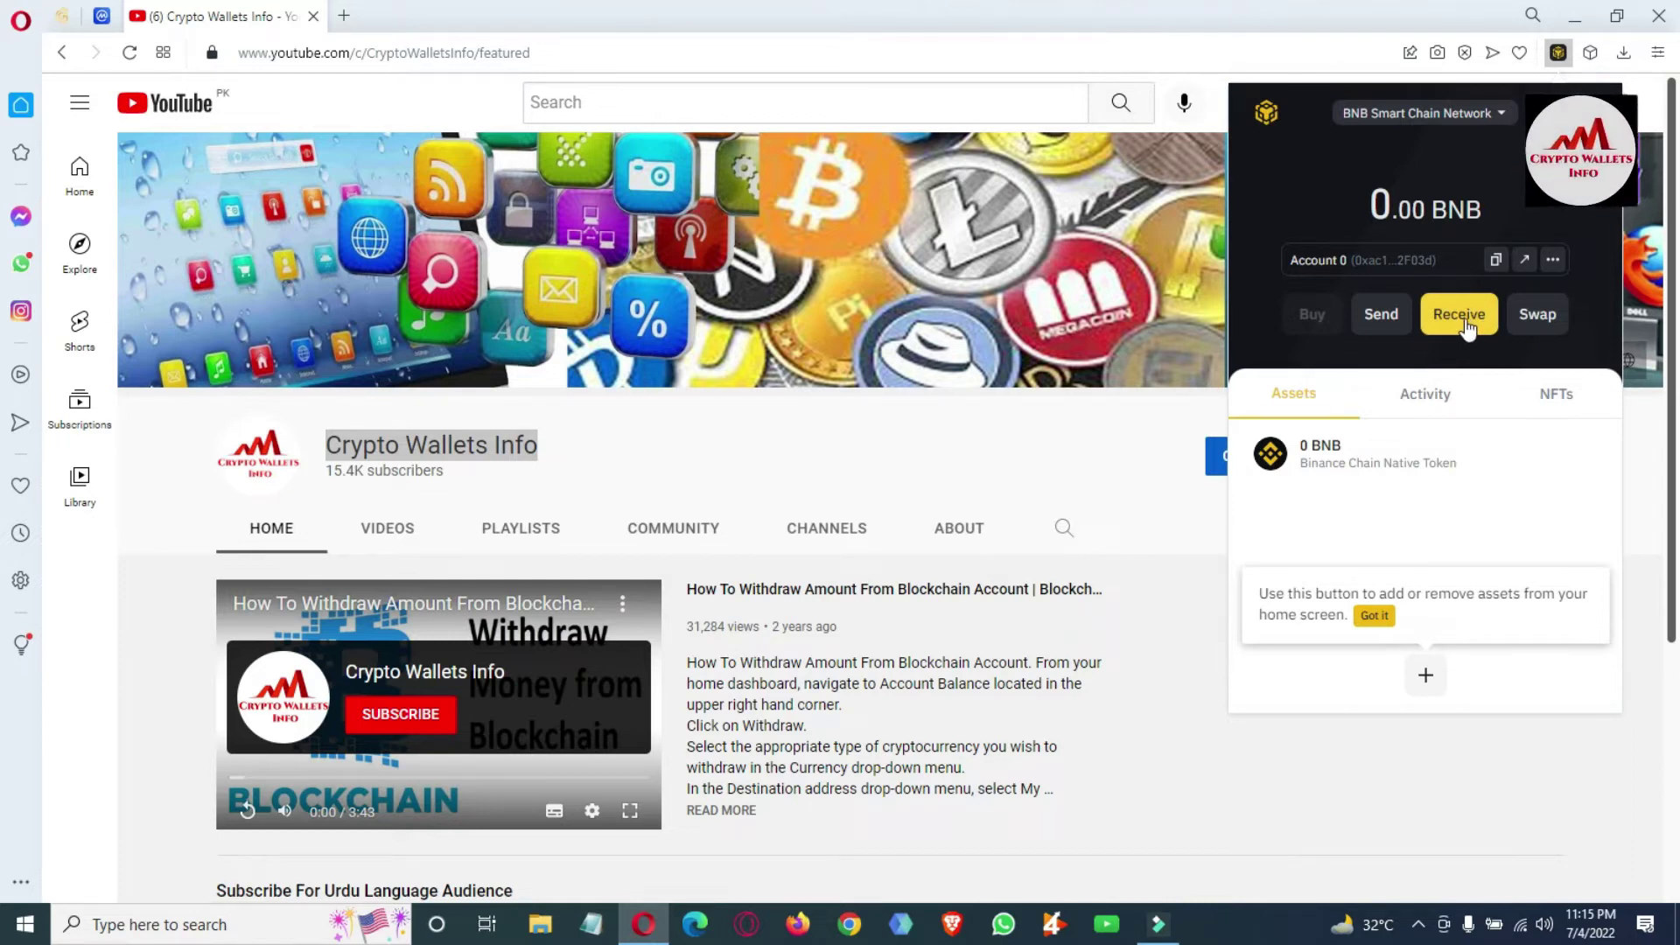
Show Account 0's receive address and QR code, and copy the wallet address.
click(1468, 324)
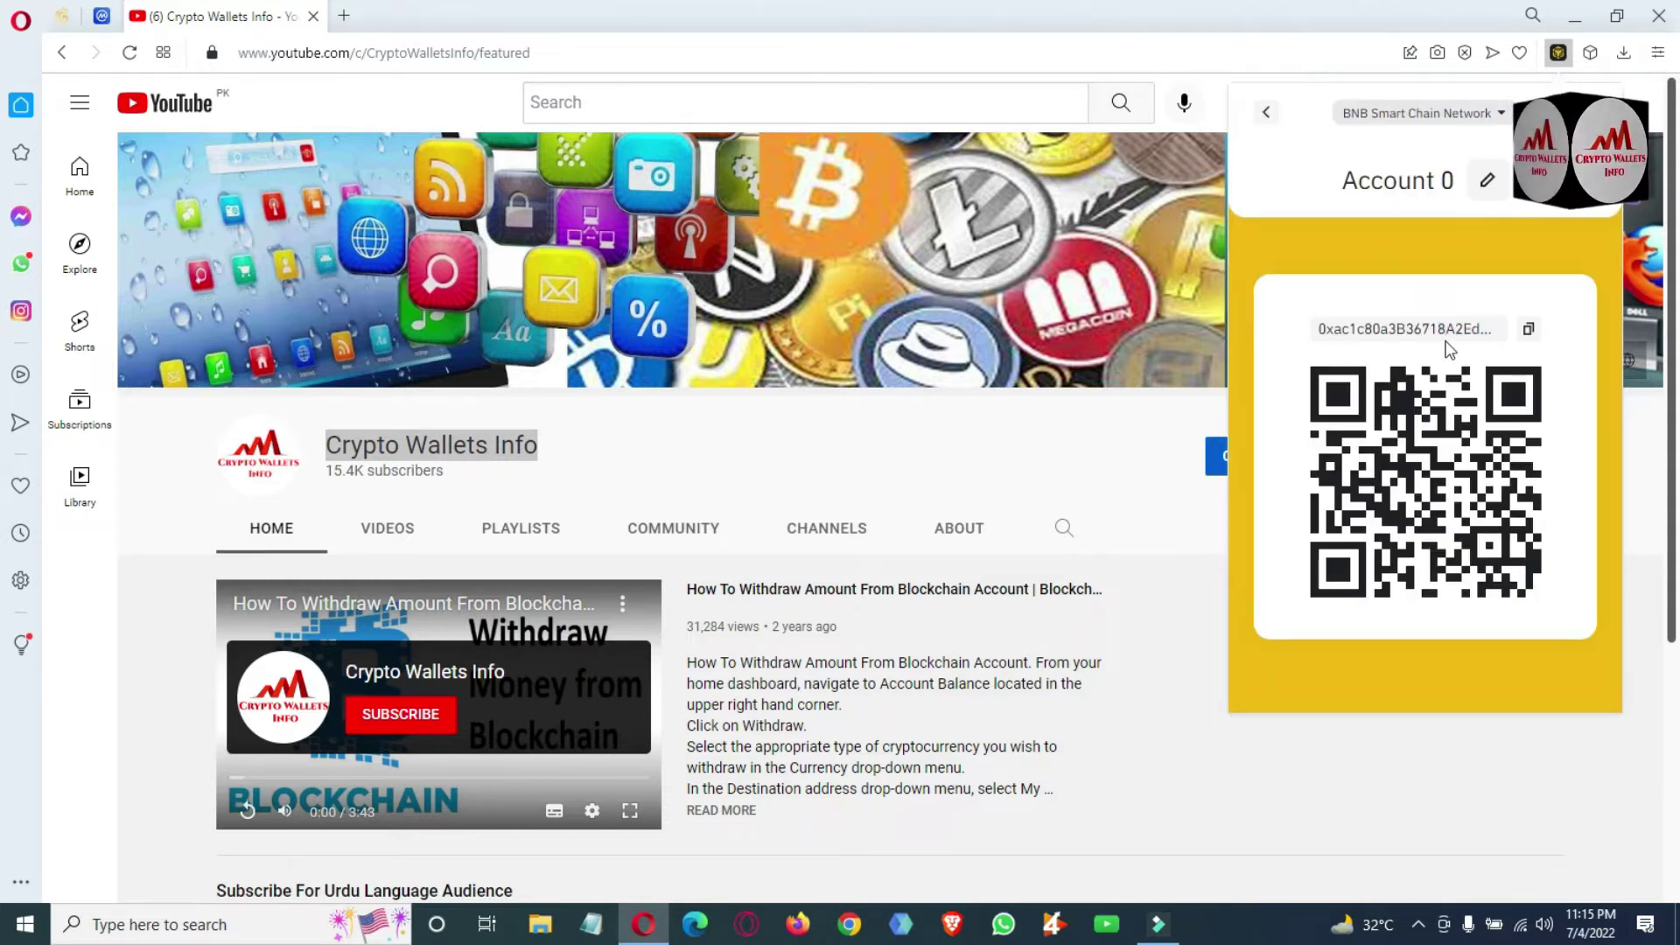
click(1528, 329)
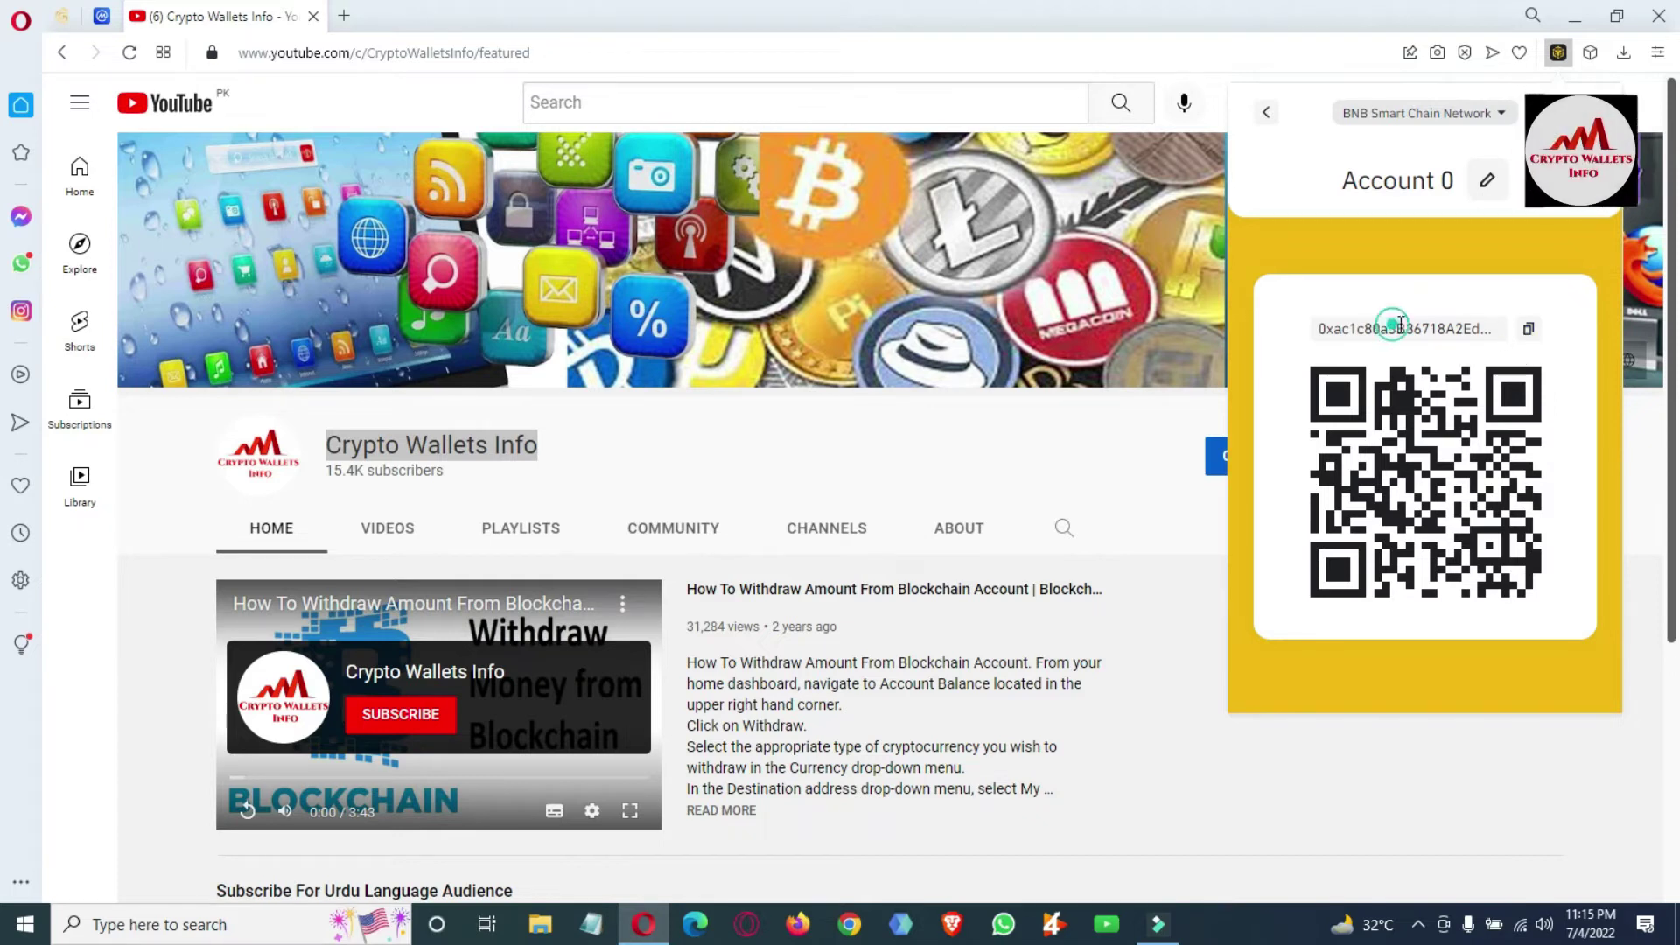
drag(1396, 329, 1472, 329)
click(1529, 336)
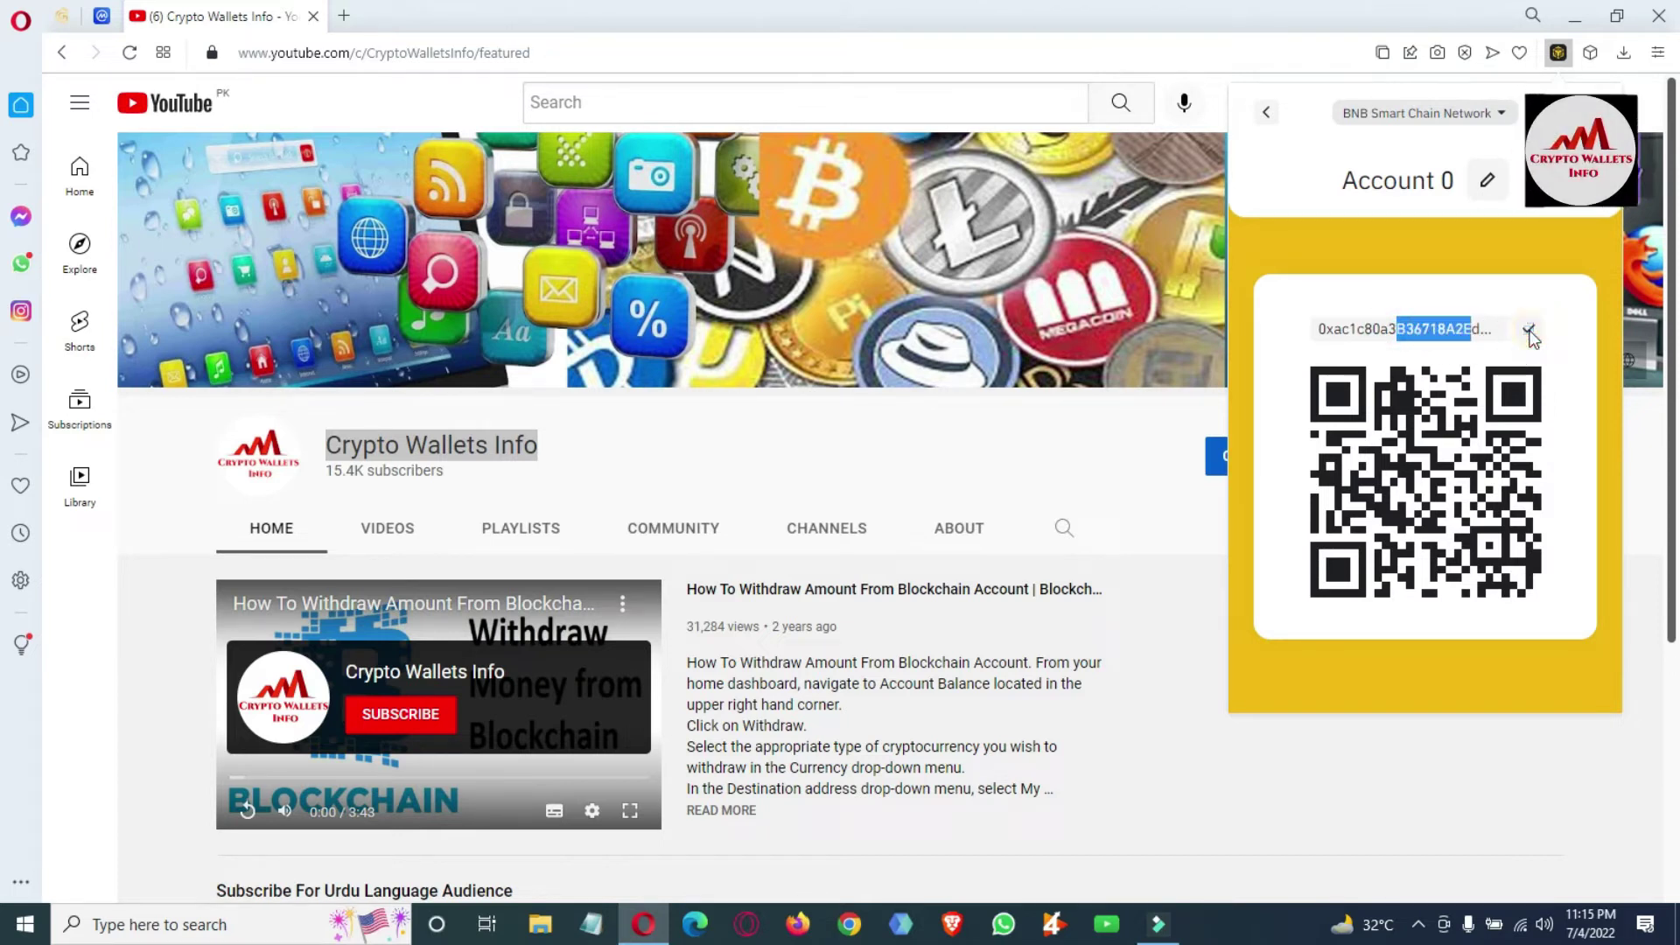
In a new Notepad, type 'Binance Wallet ID', add blank lines, then paste and select the address.
click(591, 926)
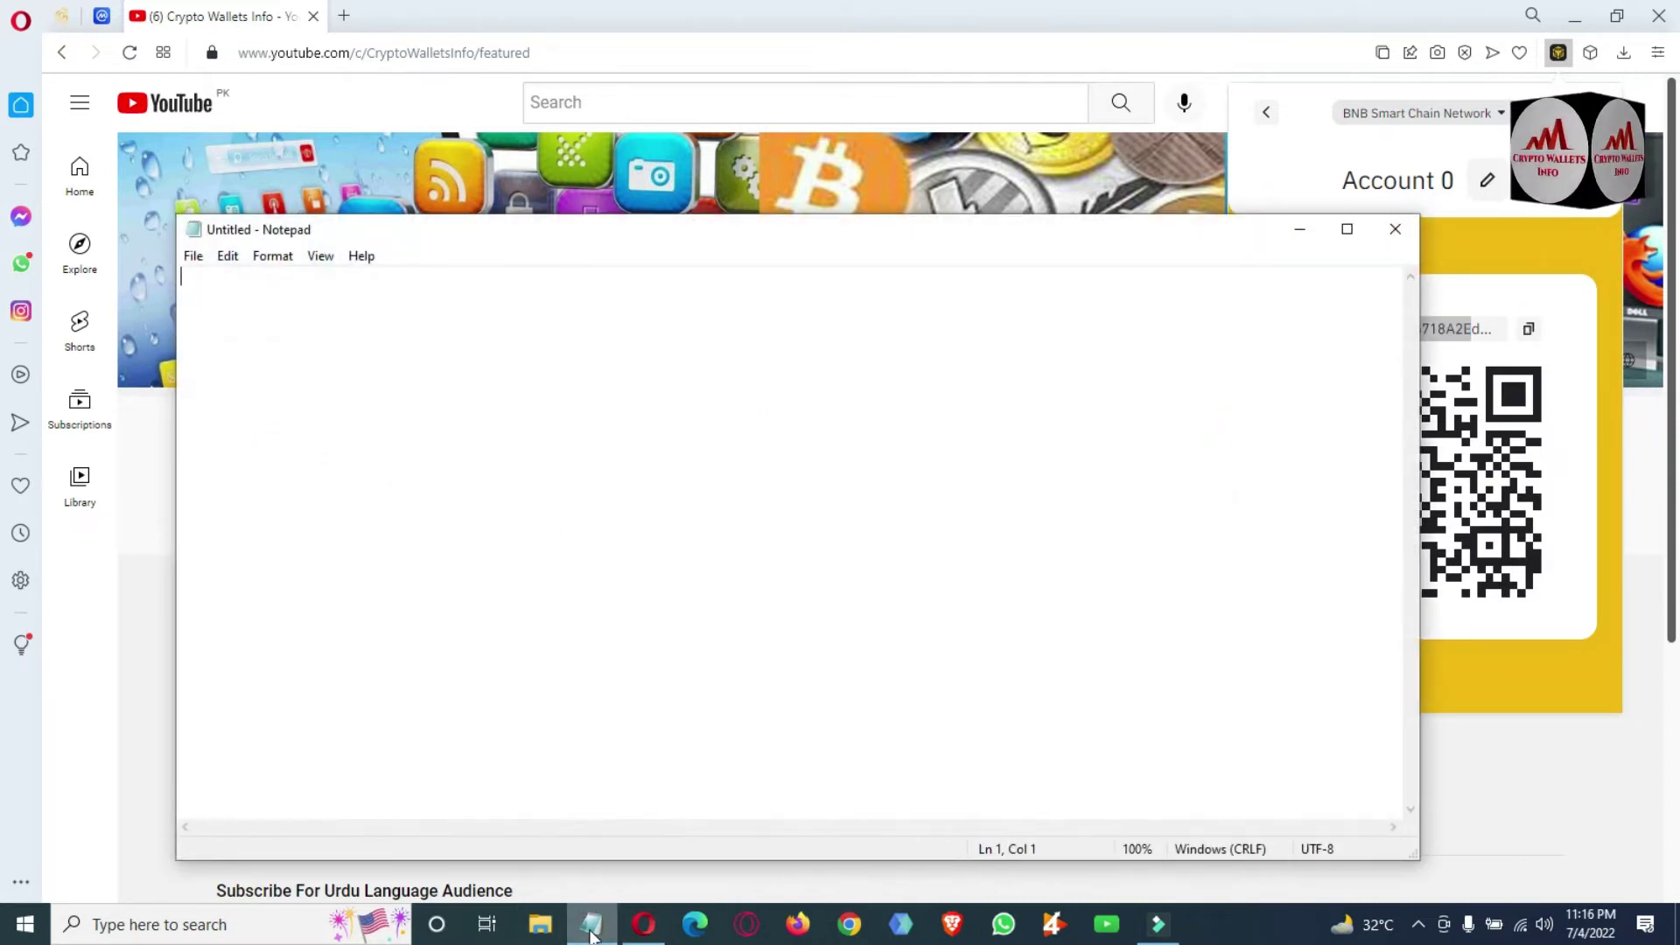
text(Bina)
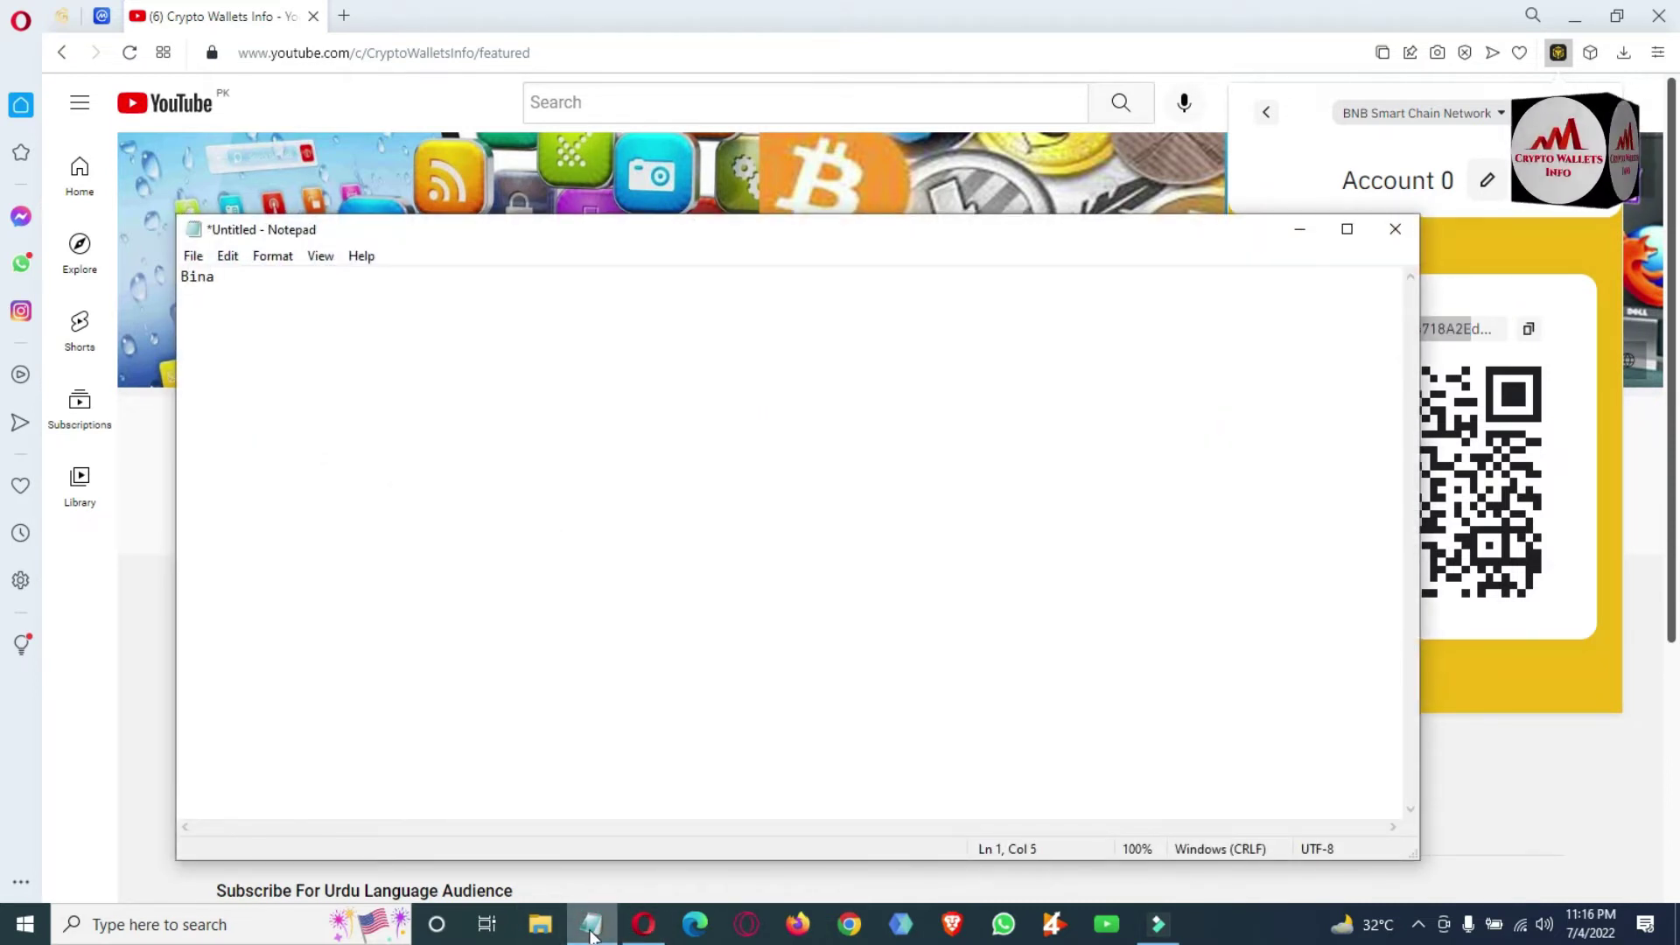
text(nce )
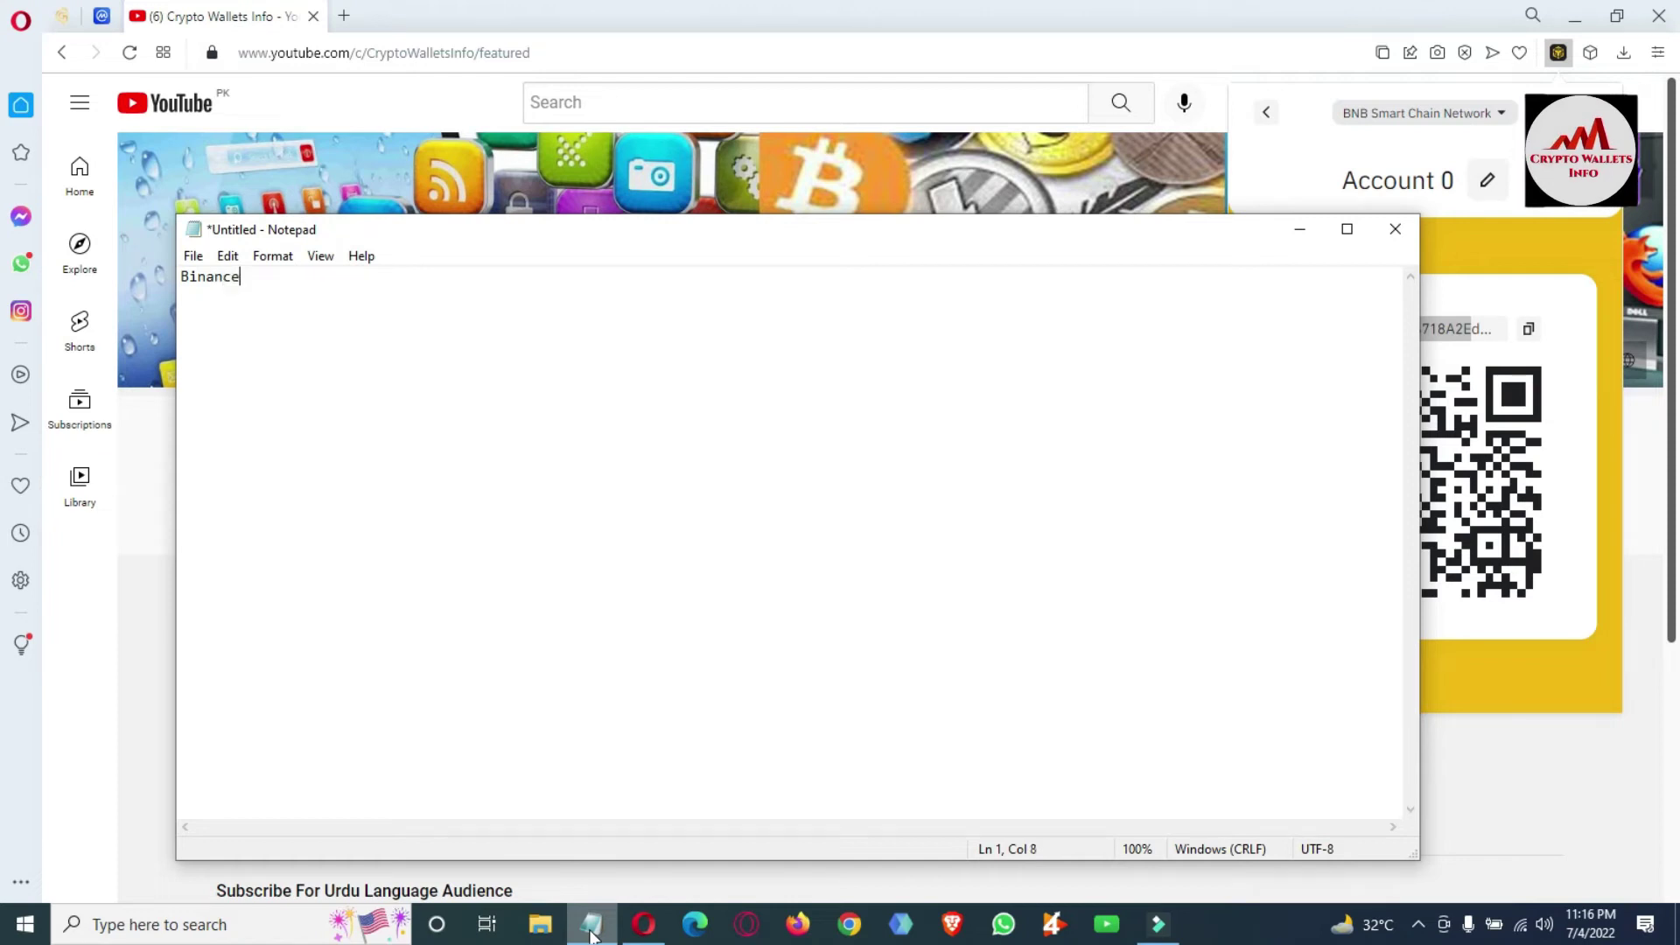
text(Wallet )
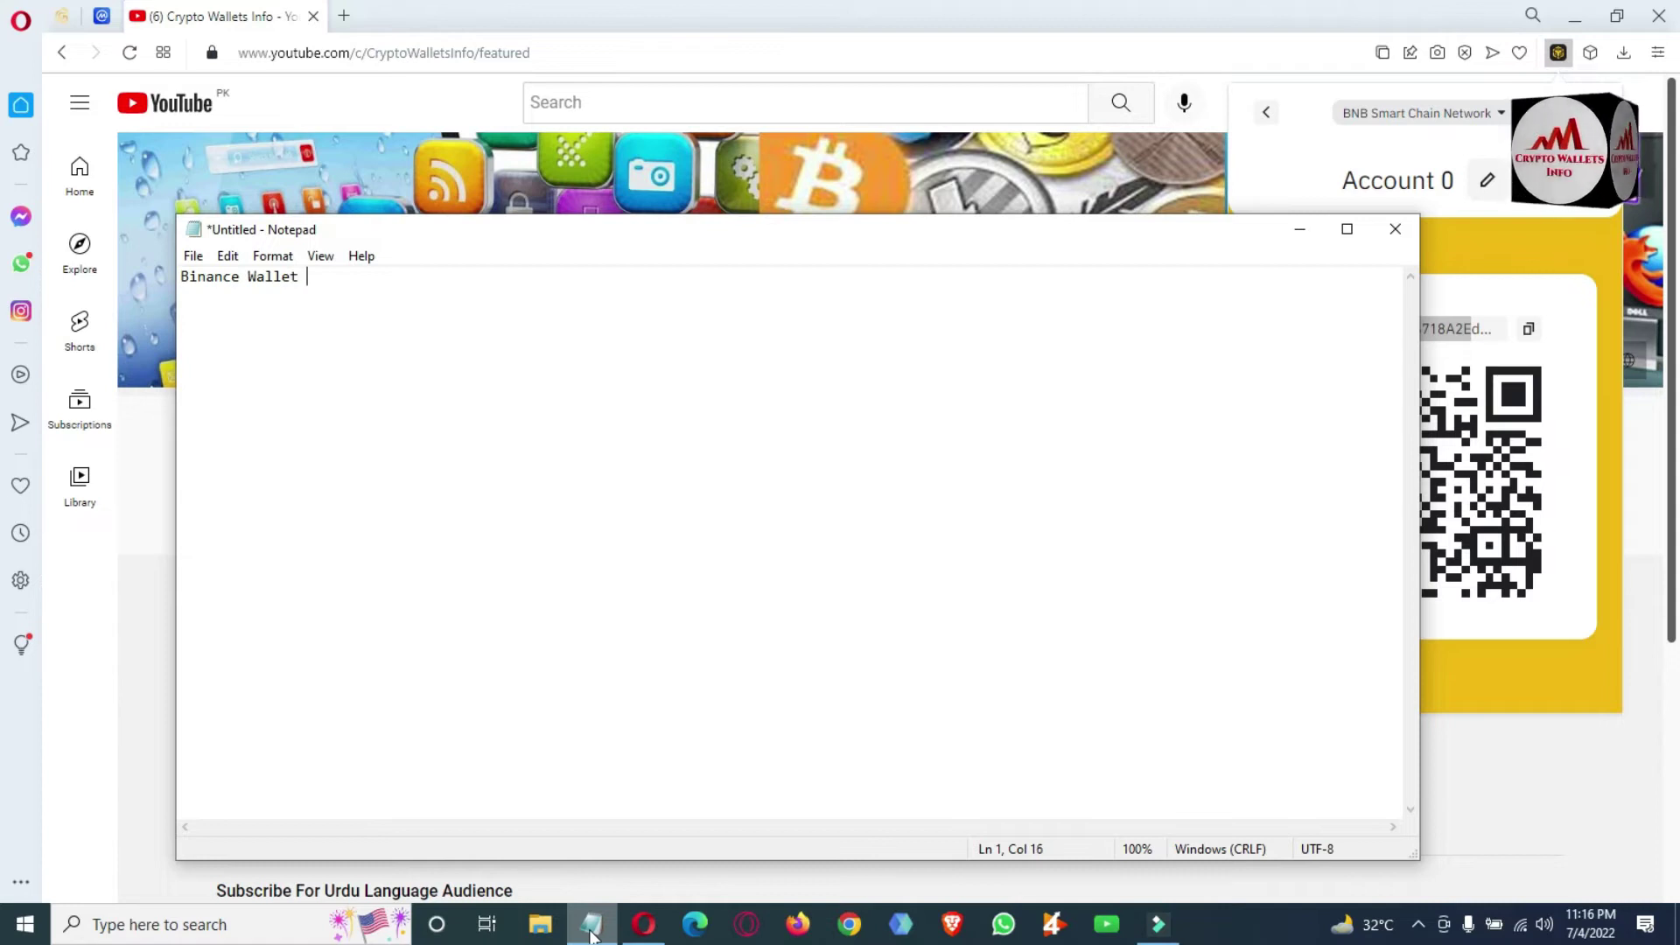
text(ID)
key(Return)
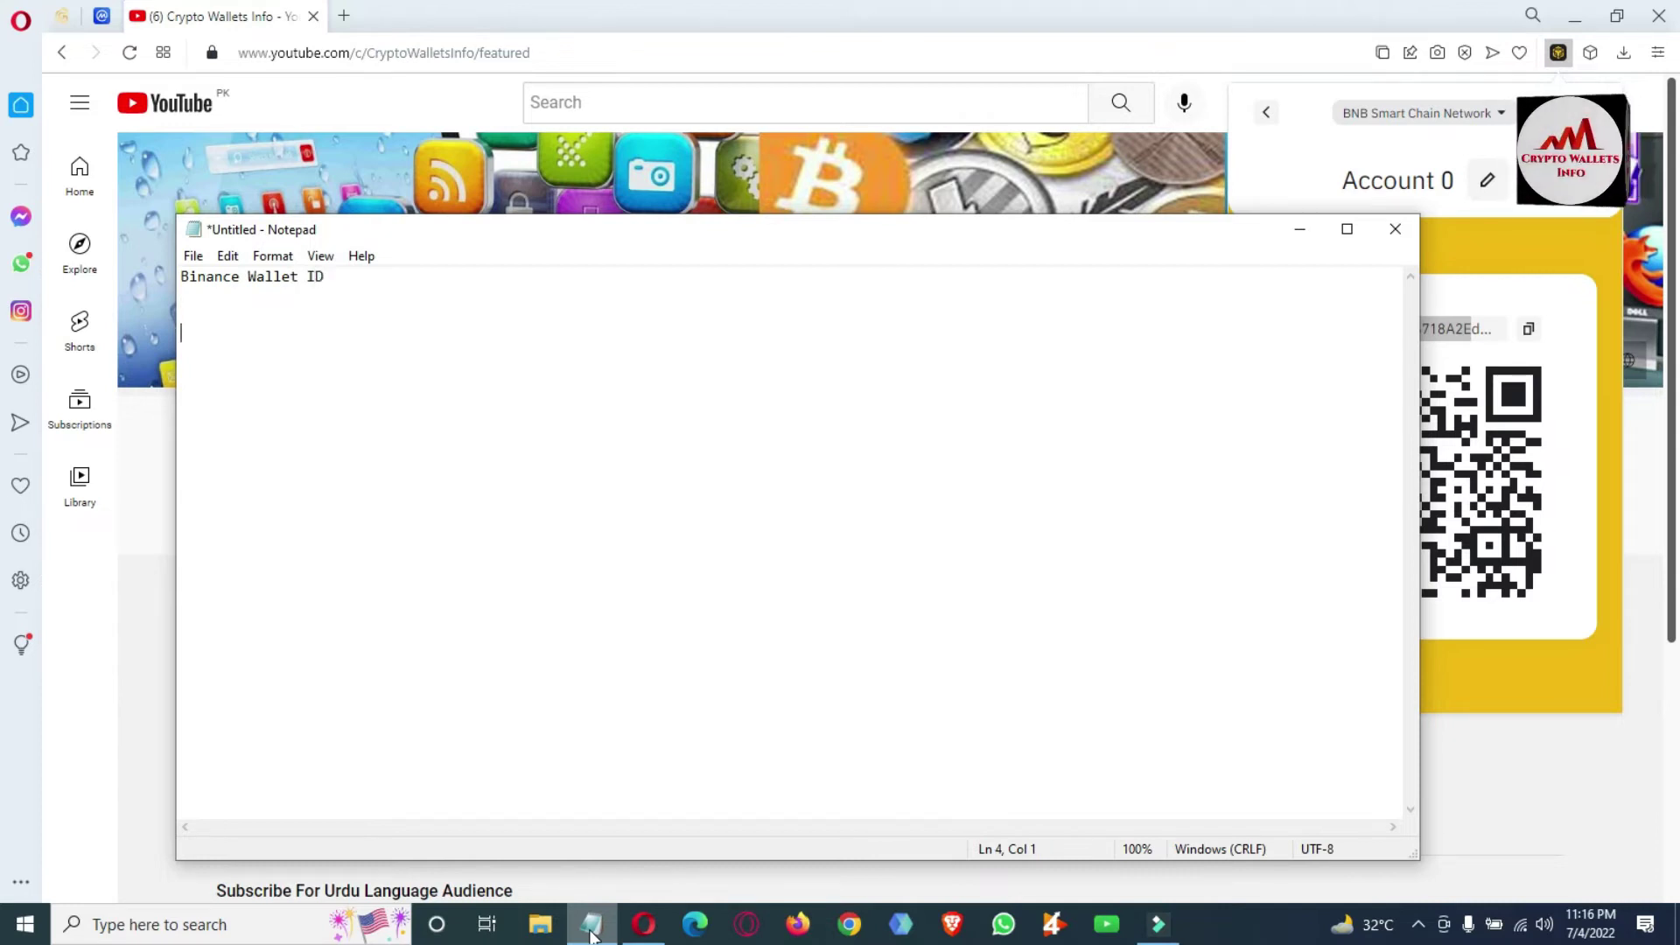
text(0xac1c80a3B36718A2Ed6b3D4dAD3BD1107202F03d)
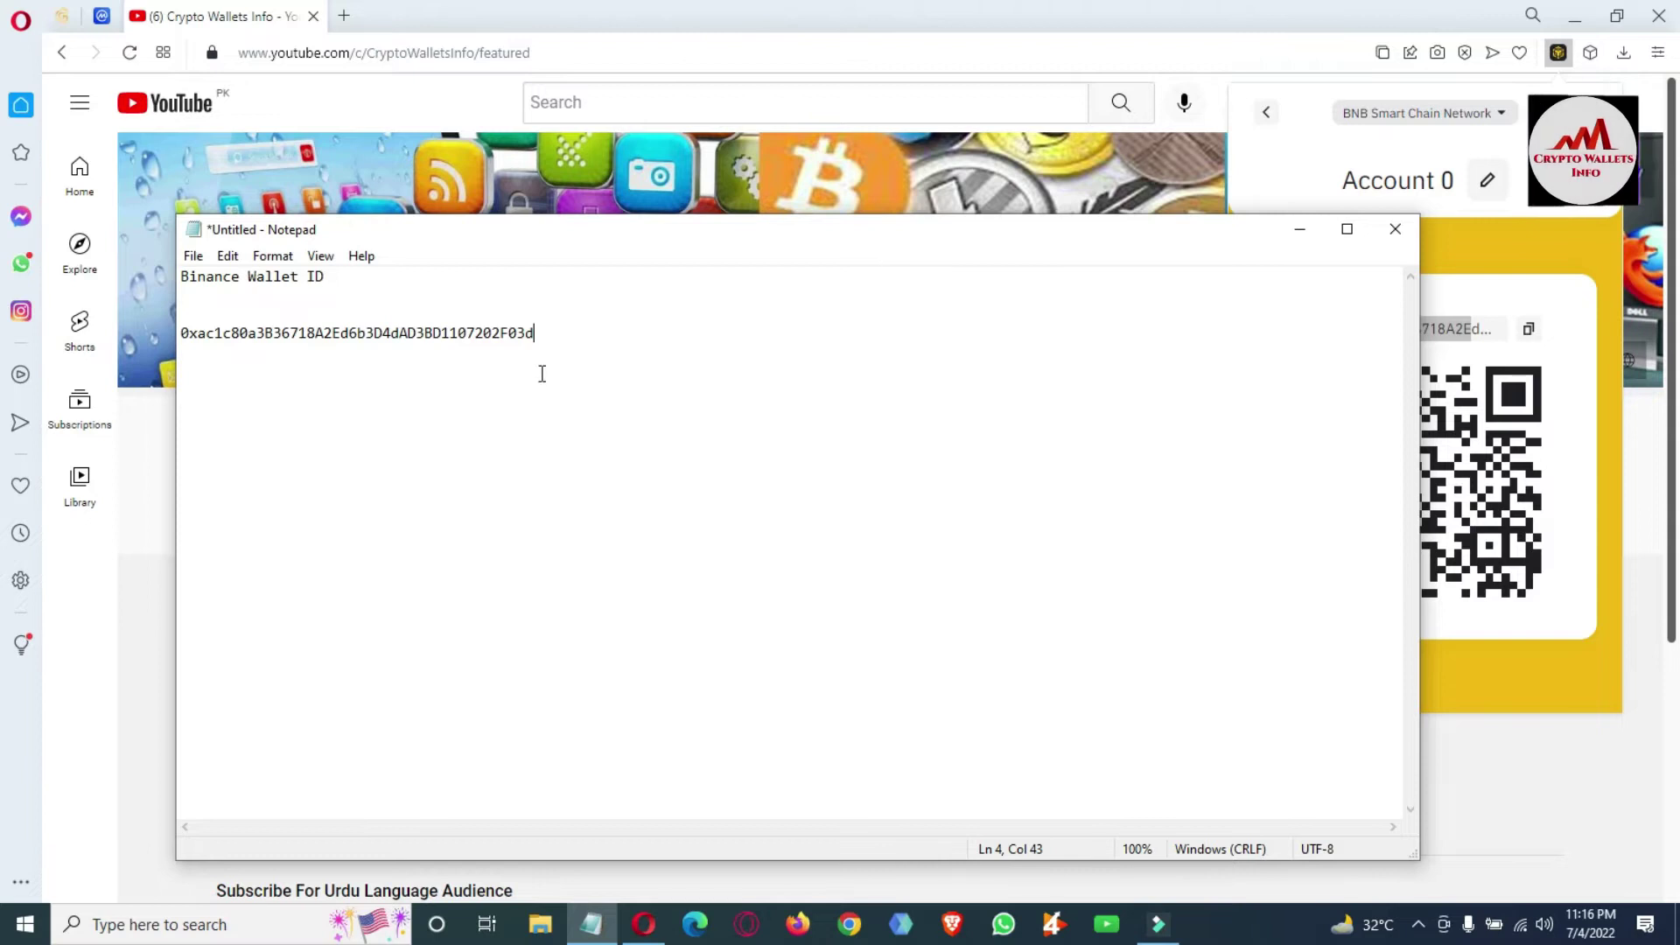
drag(555, 331, 171, 378)
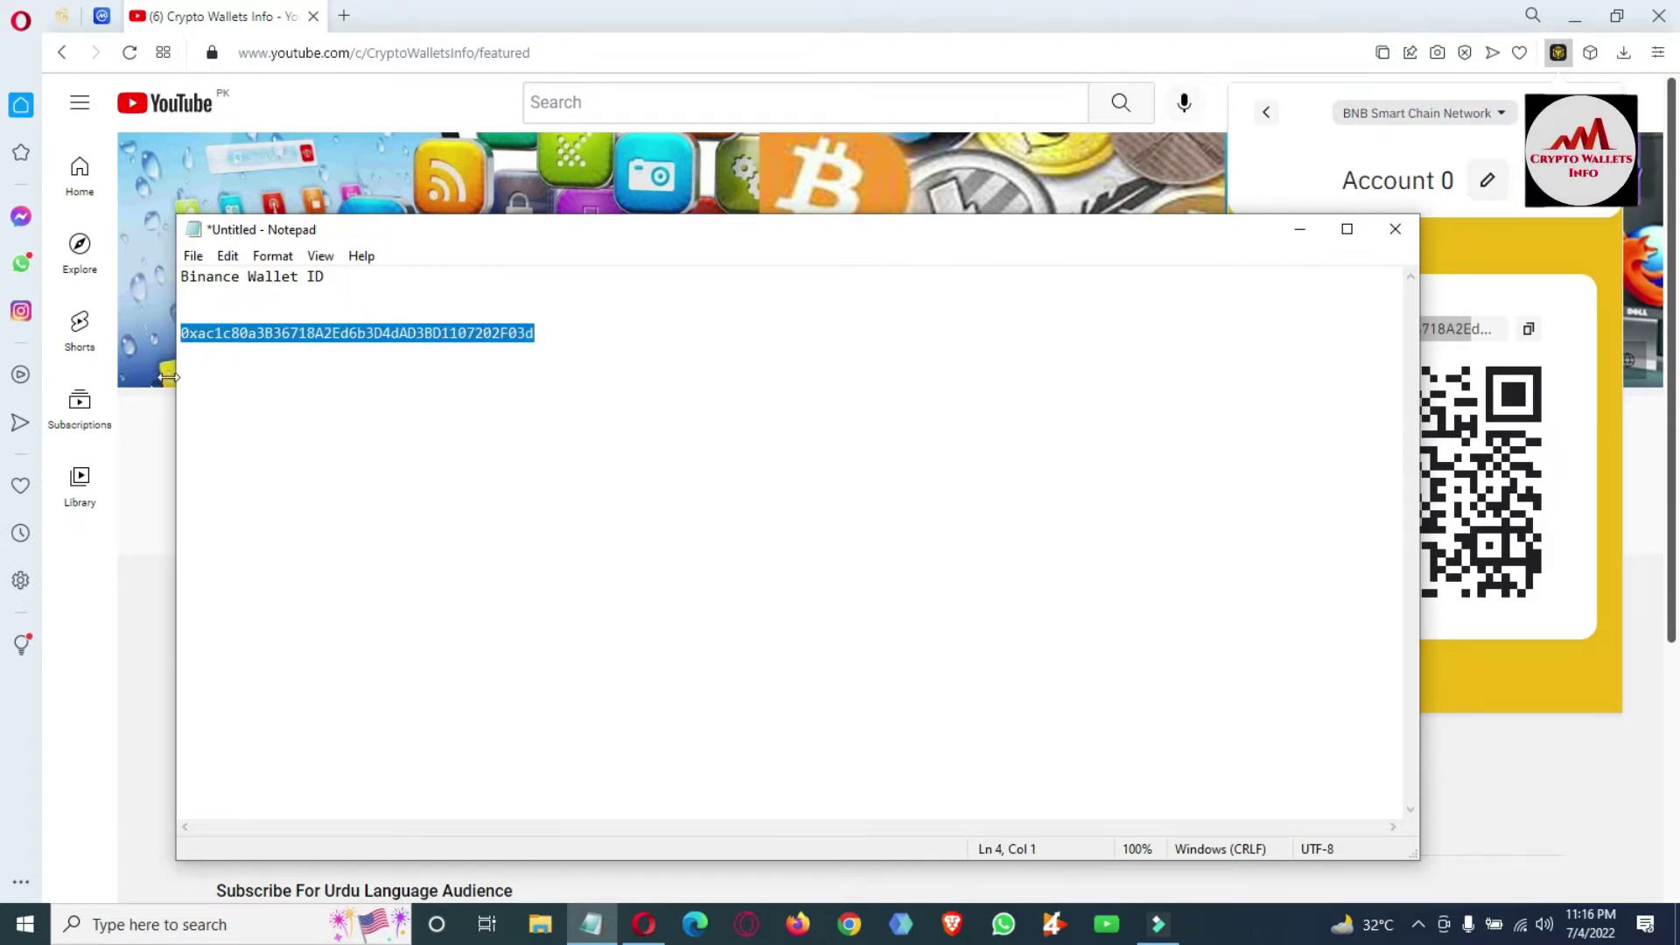
Check the pasted address by selecting its '0xa' prefix and '03d' ending.
click(326, 333)
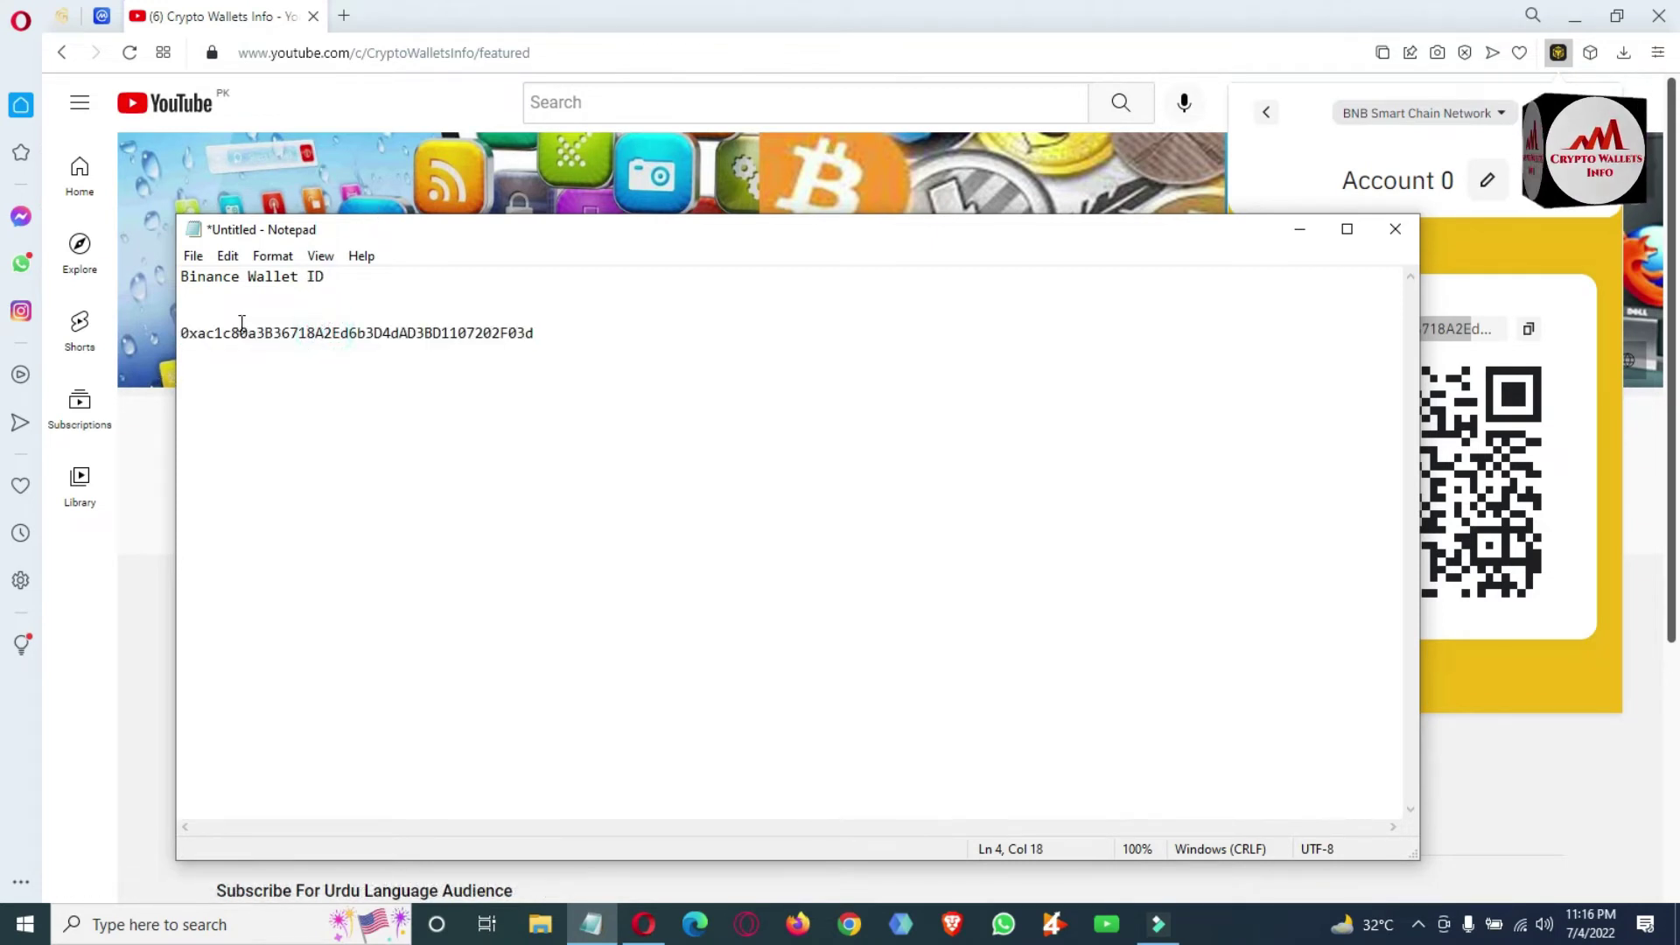
click(206, 332)
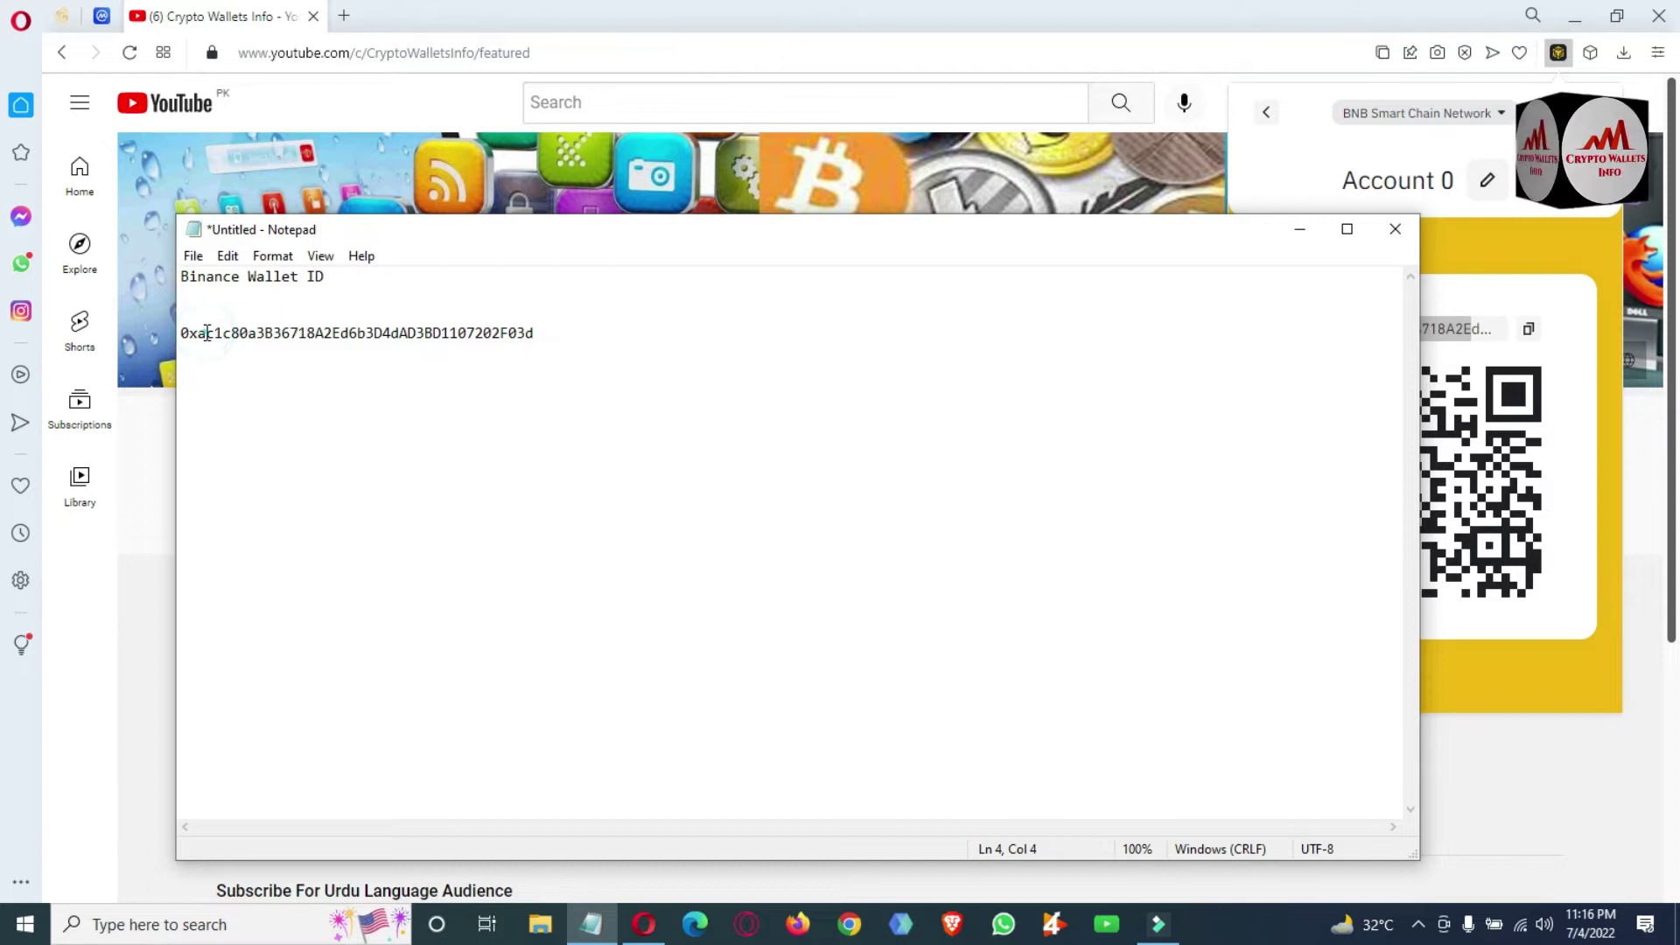
drag(205, 333, 171, 335)
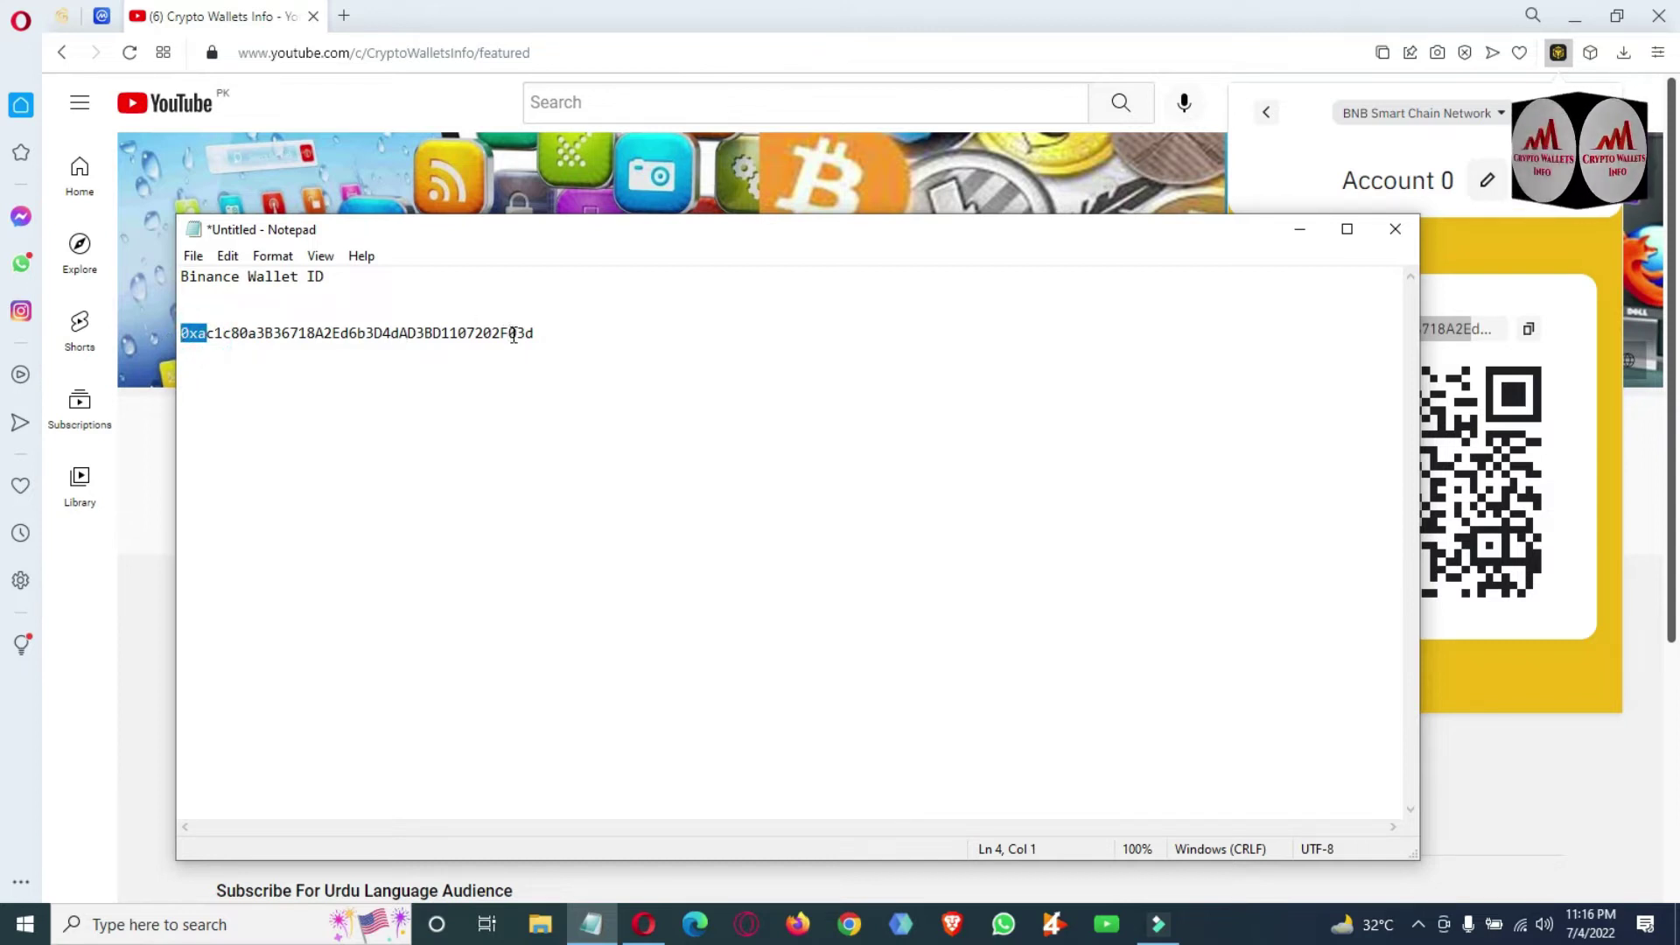
drag(510, 333, 547, 335)
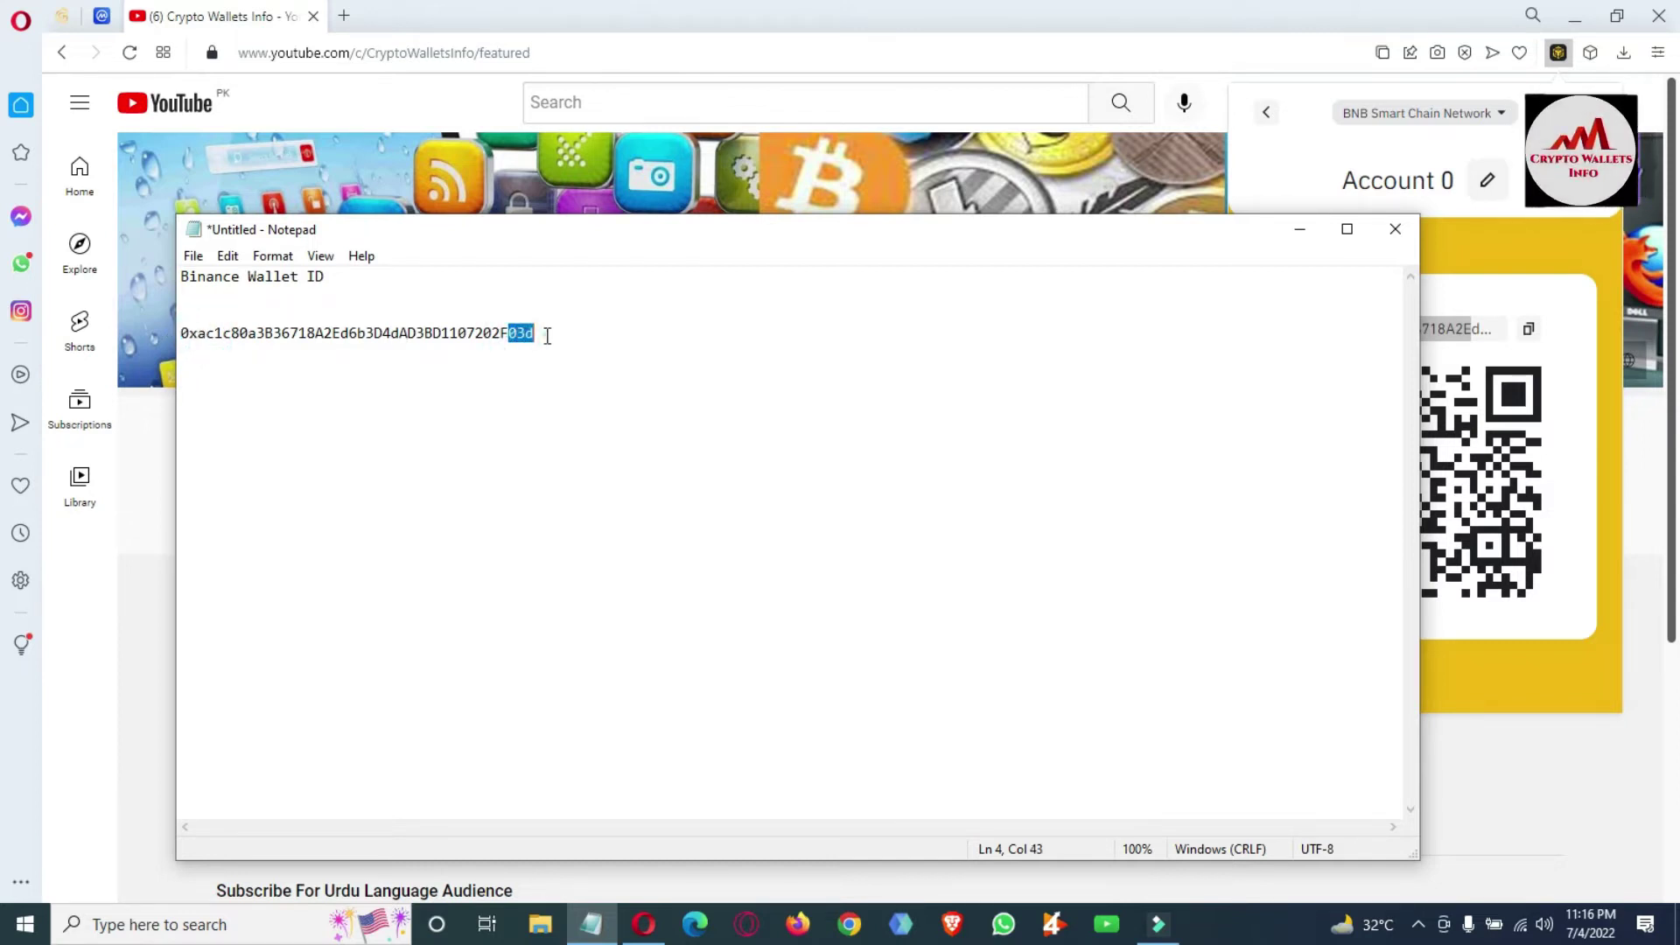
click(547, 335)
Minimise Notepad to reveal the wallet's QR code and start a Windows search.
click(535, 332)
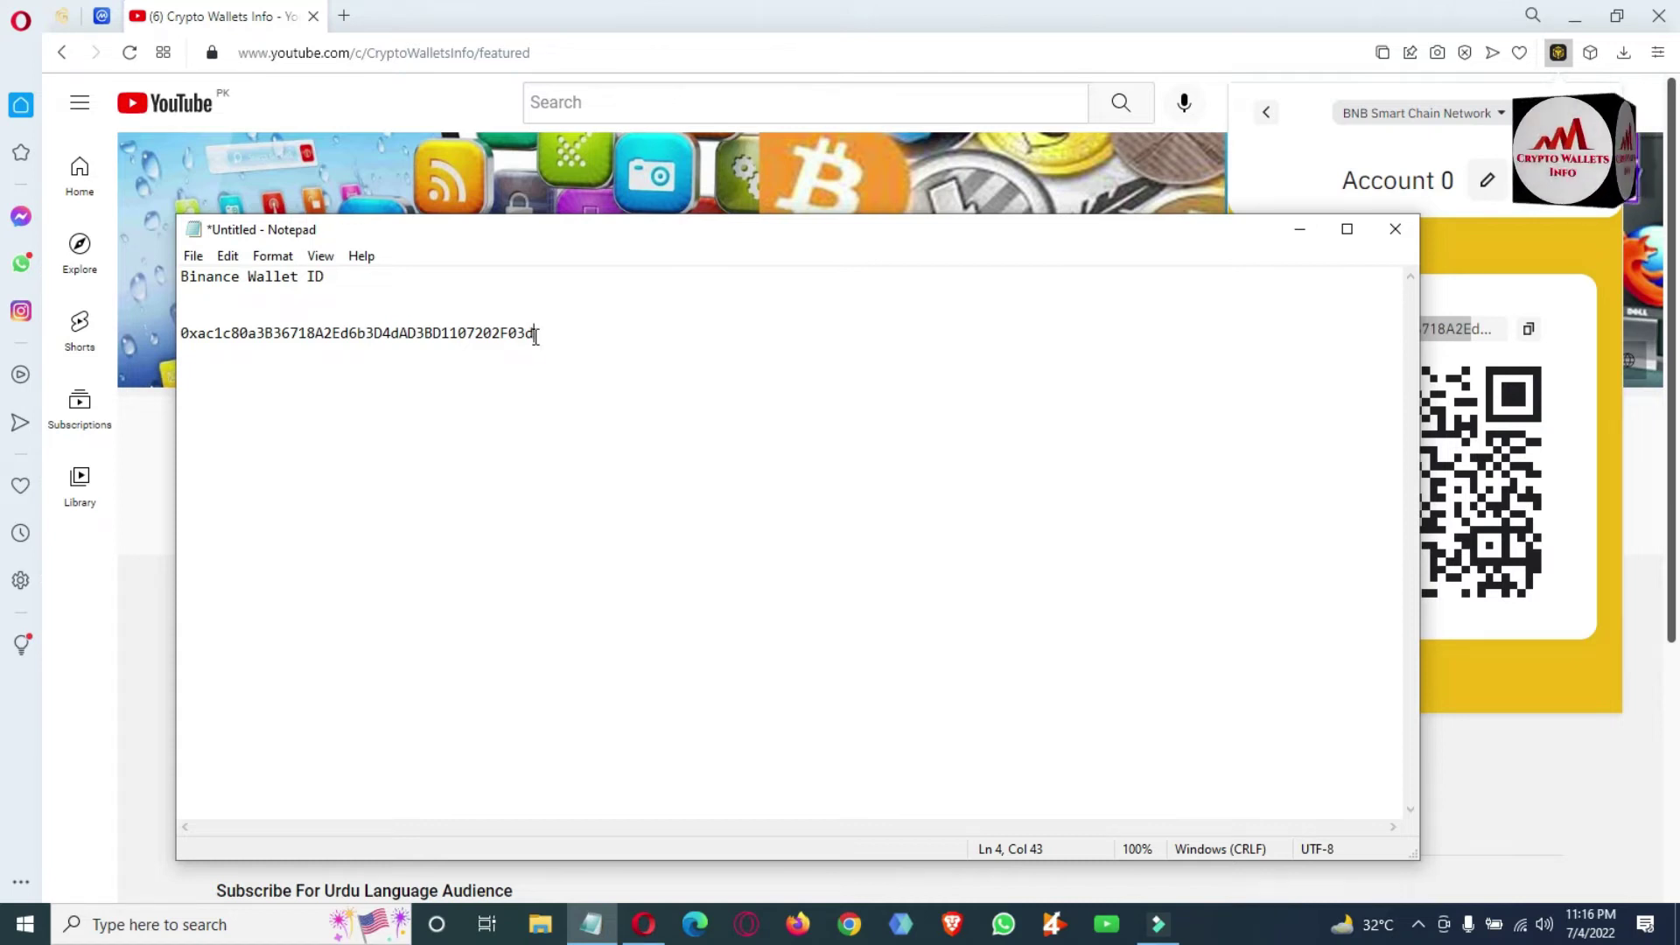
click(529, 340)
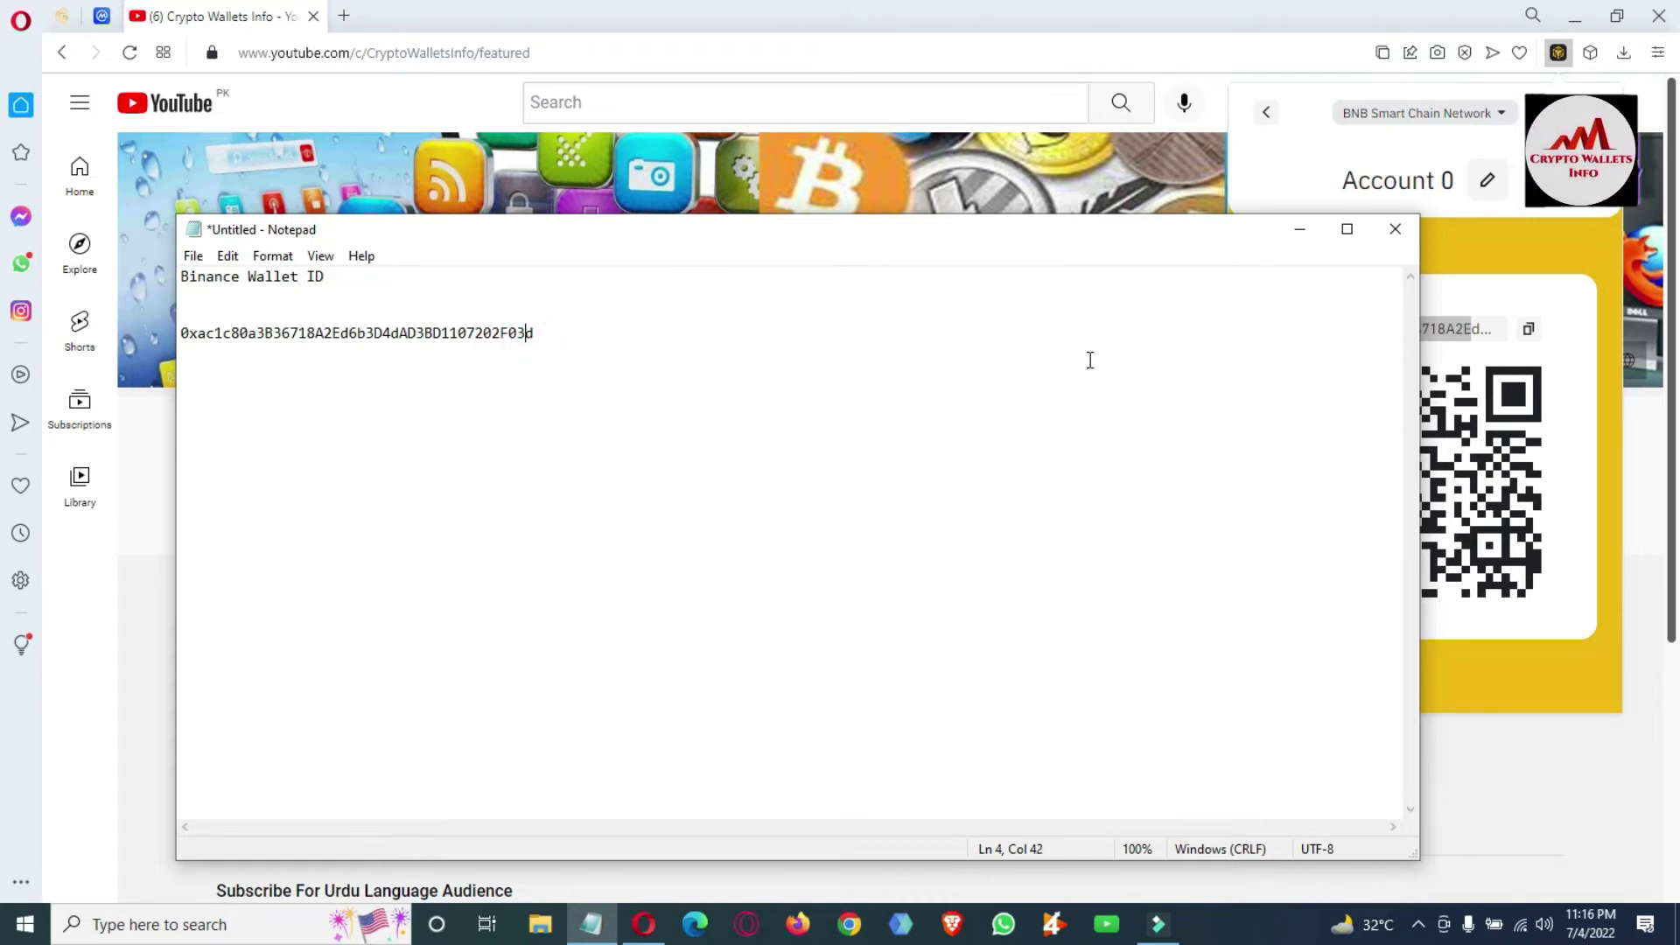
click(1547, 391)
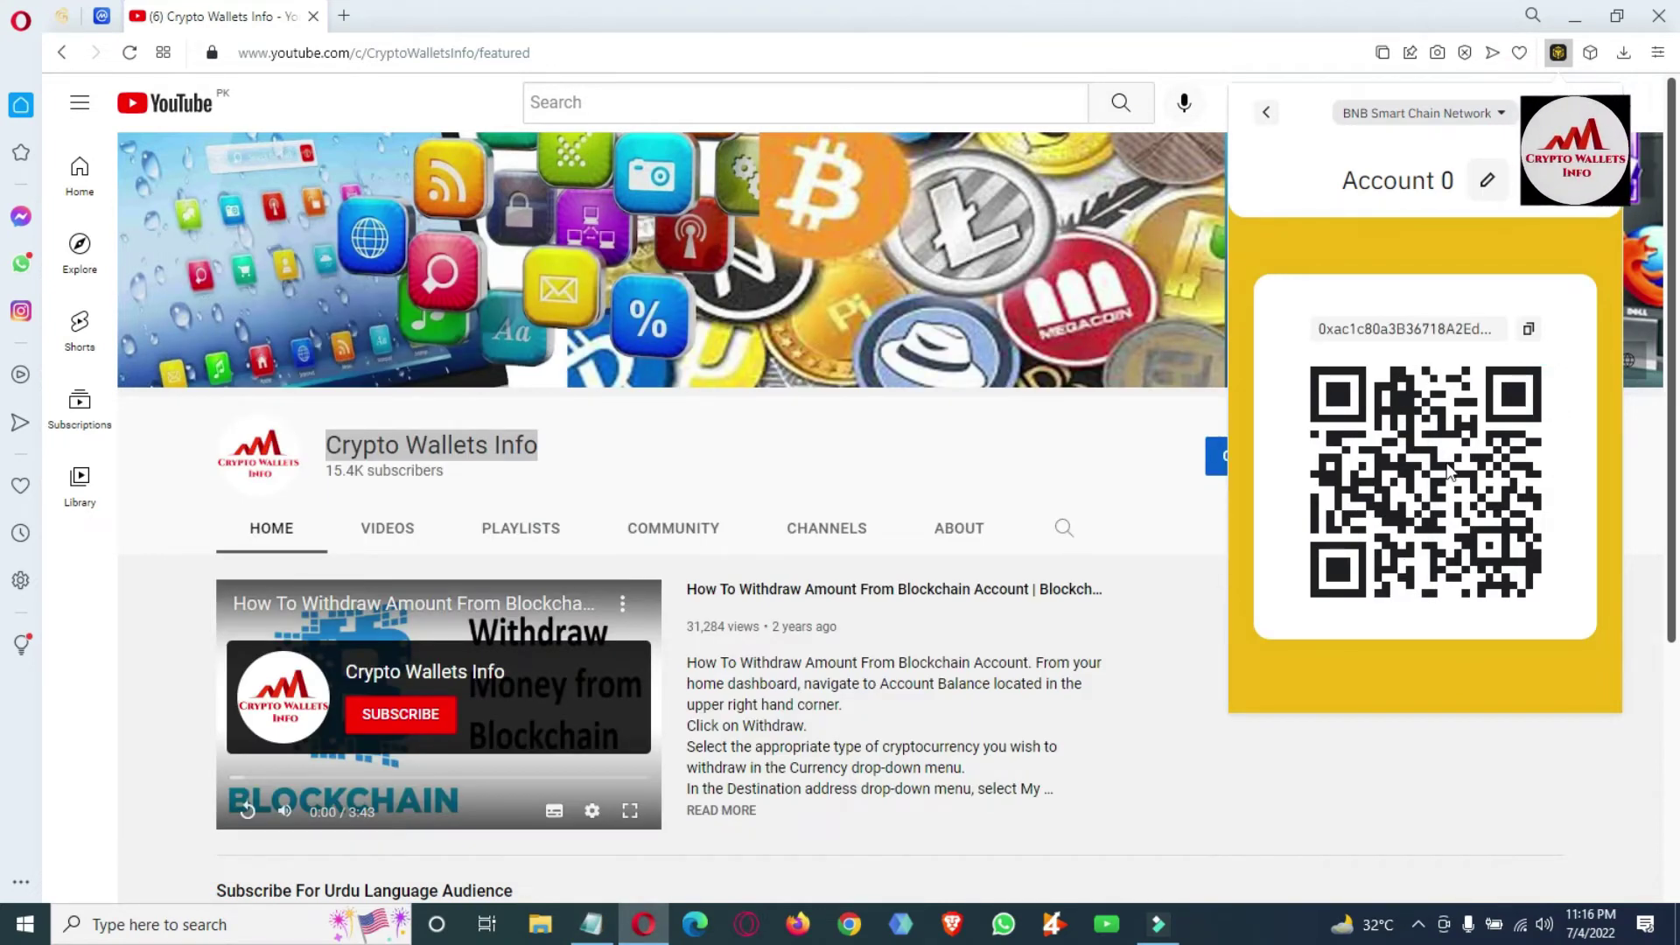
click(232, 929)
Search 'paint', open a blank Paint canvas, and move it aside to show the wallet page.
text(p)
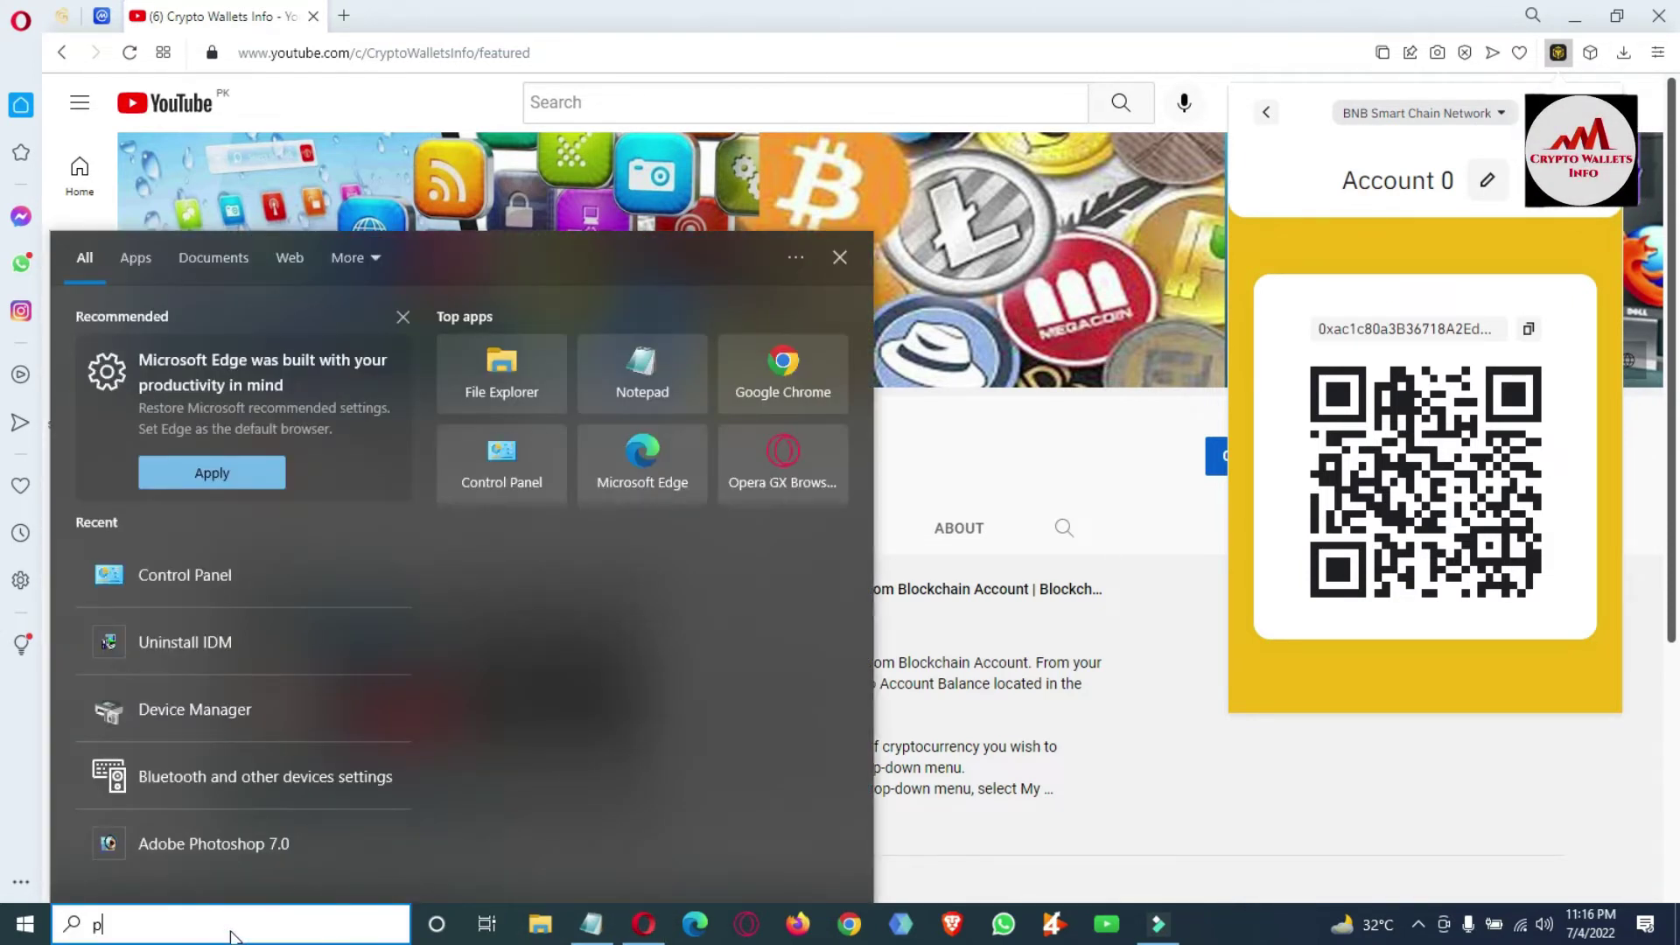
text(aint)
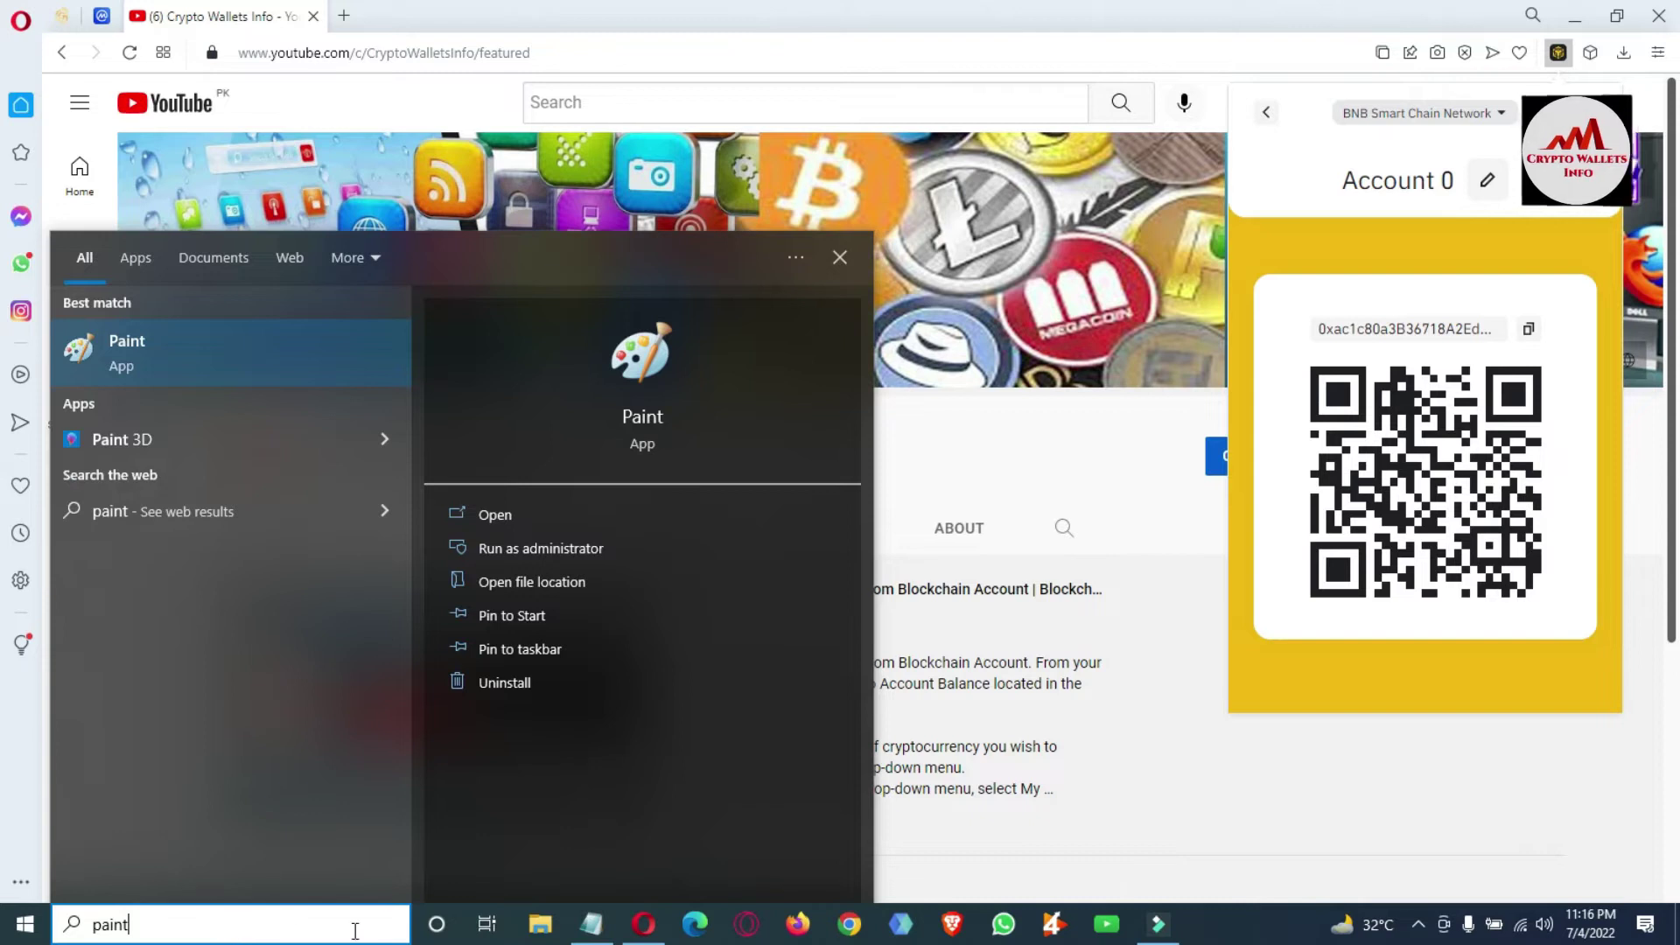
click(492, 512)
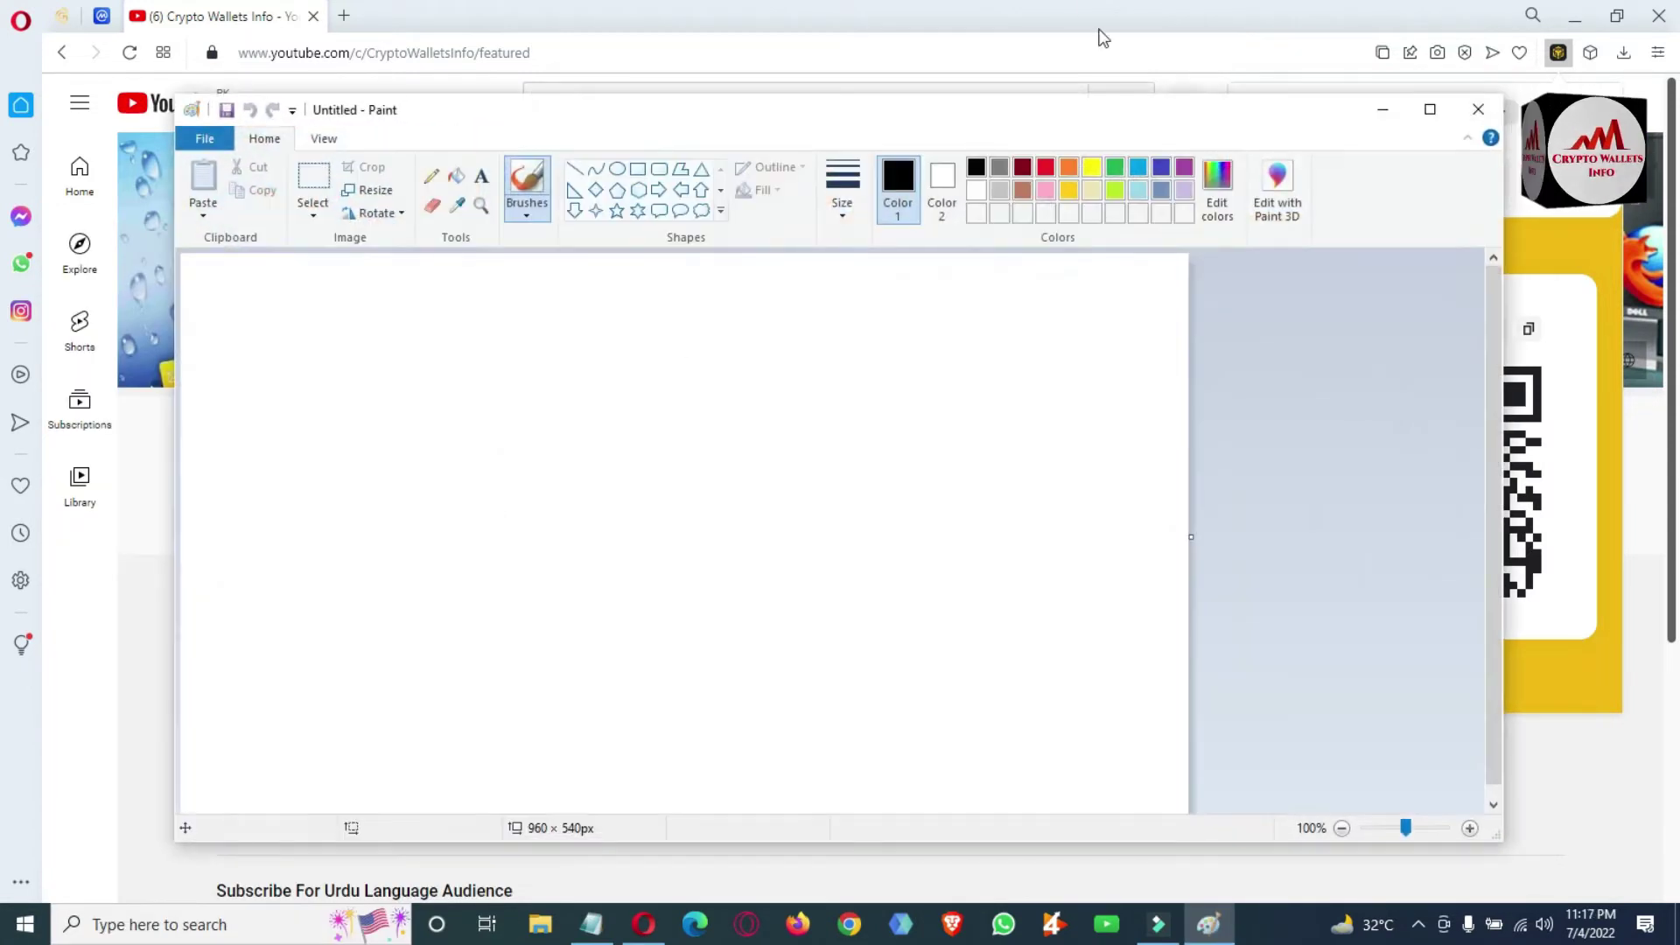
drag(1068, 120, 777, 189)
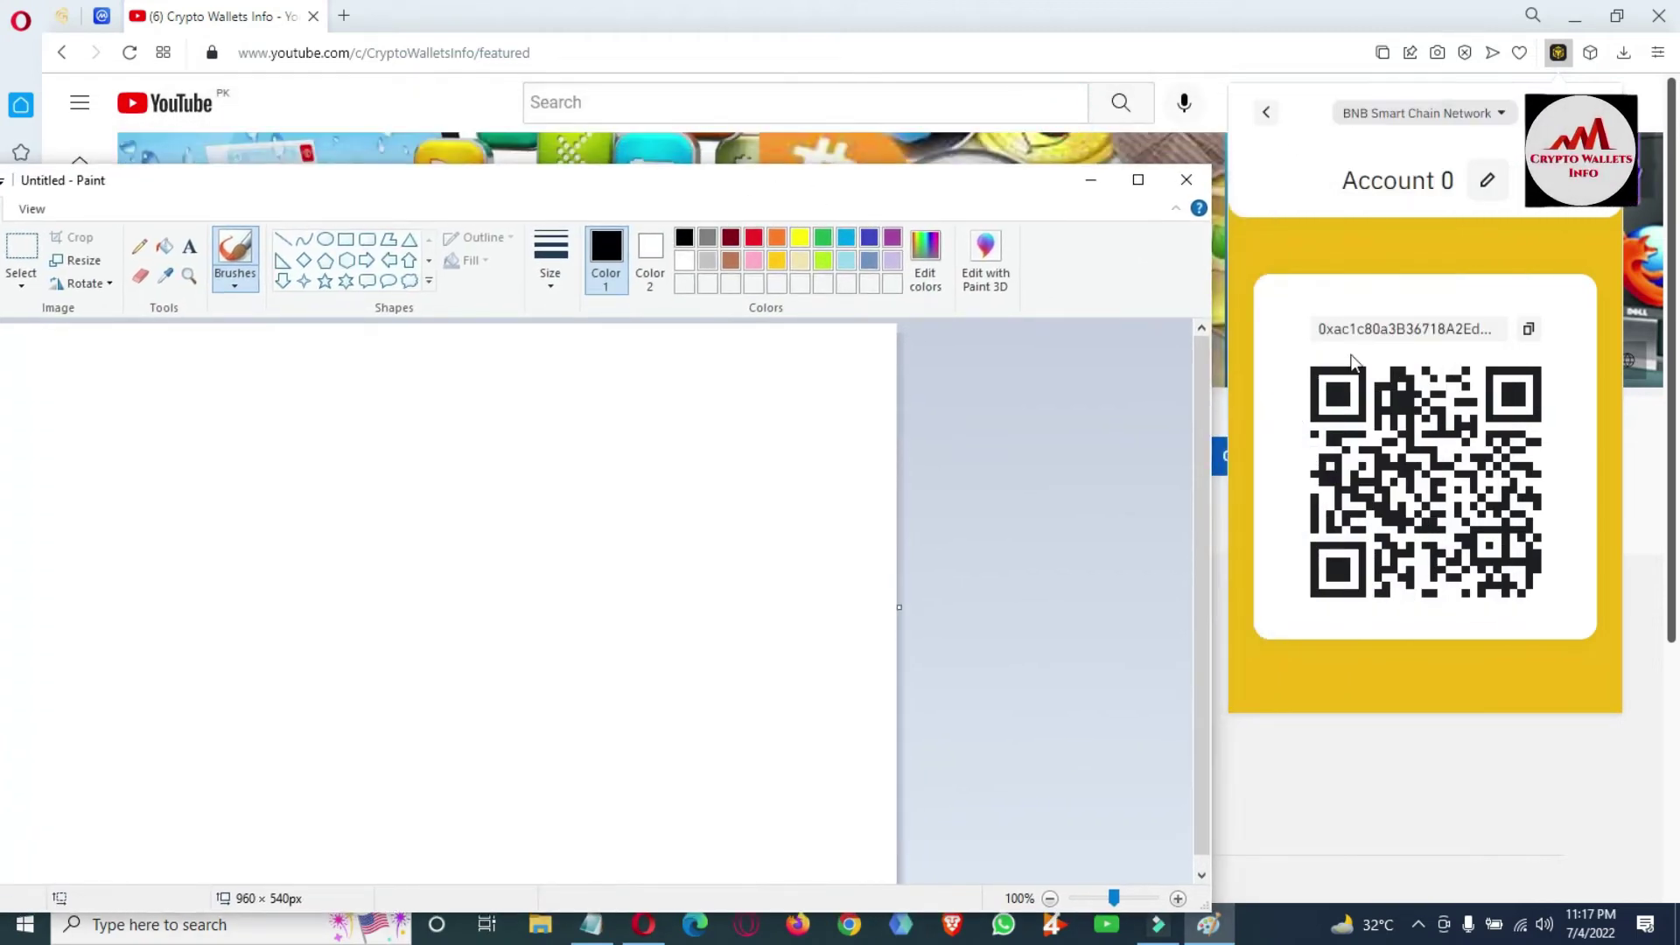
click(1289, 388)
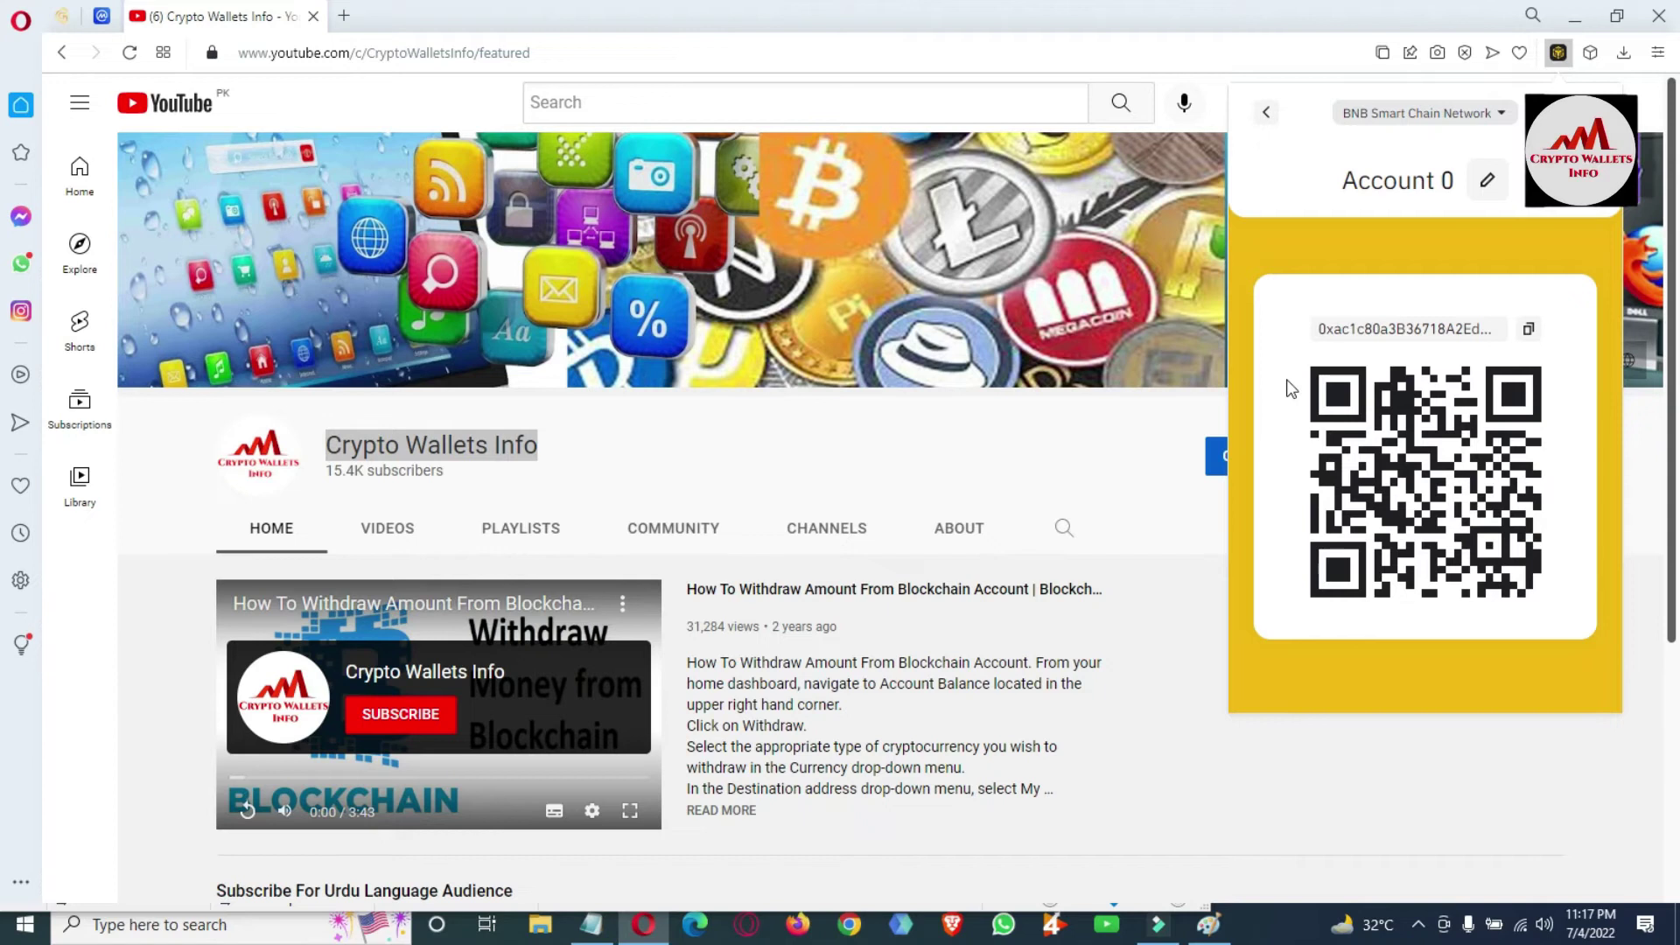
Maximise the Paint window, then return to Opera and start a Lightshot capture with Ctrl+Shift+5.
click(1208, 924)
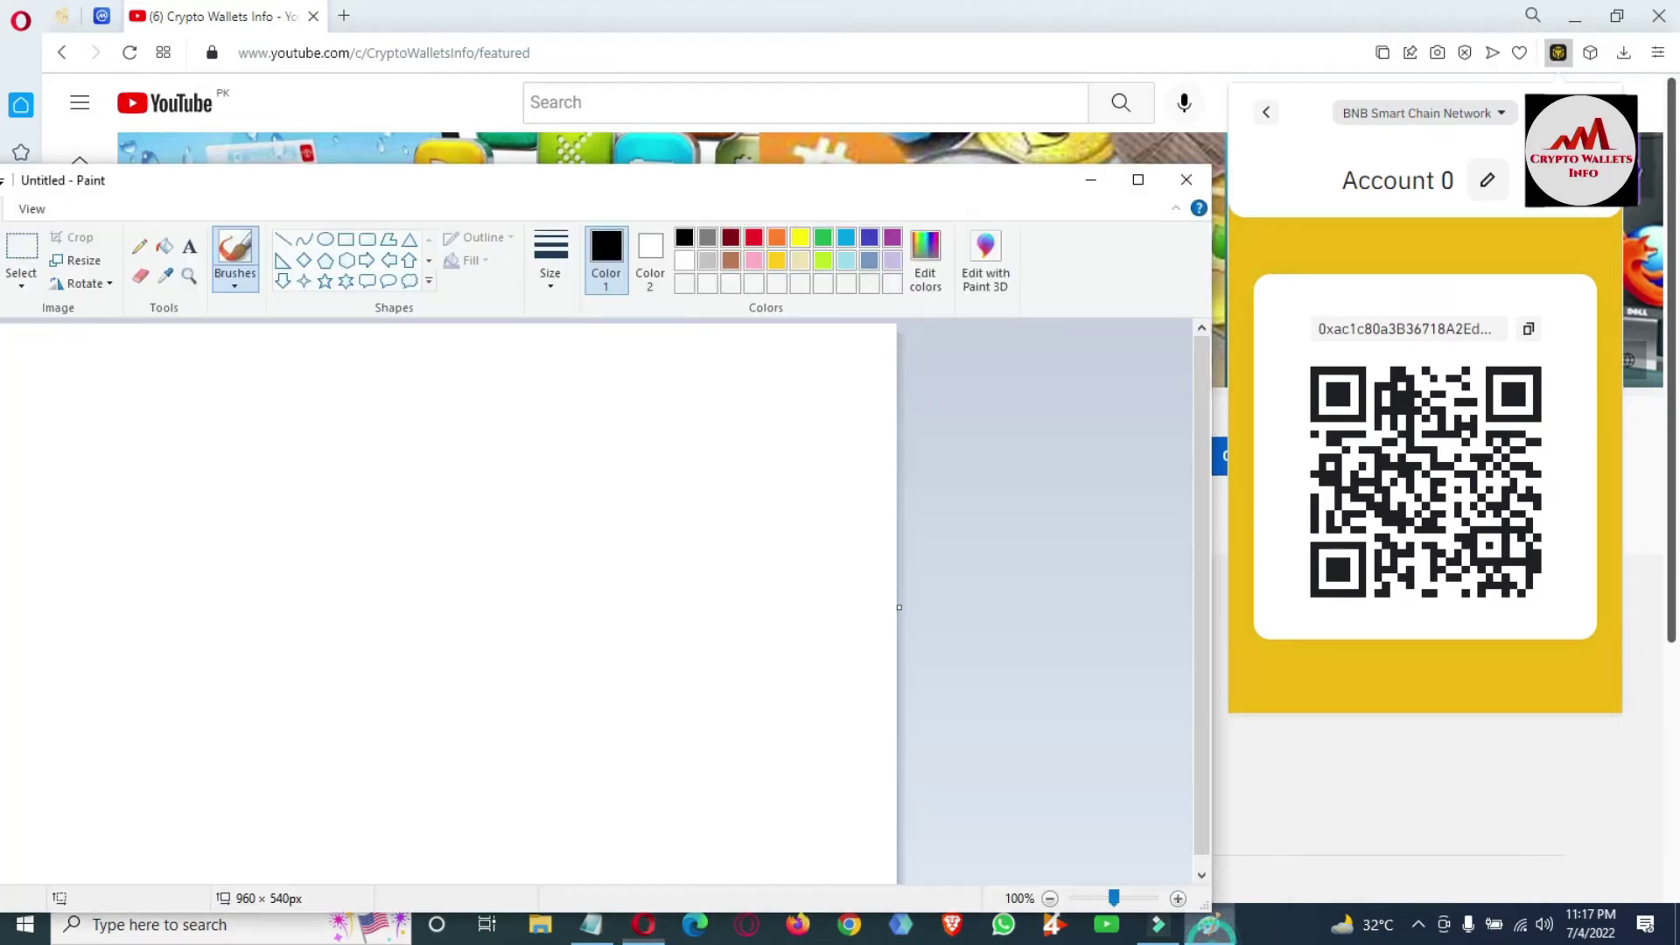
double_click(684, 182)
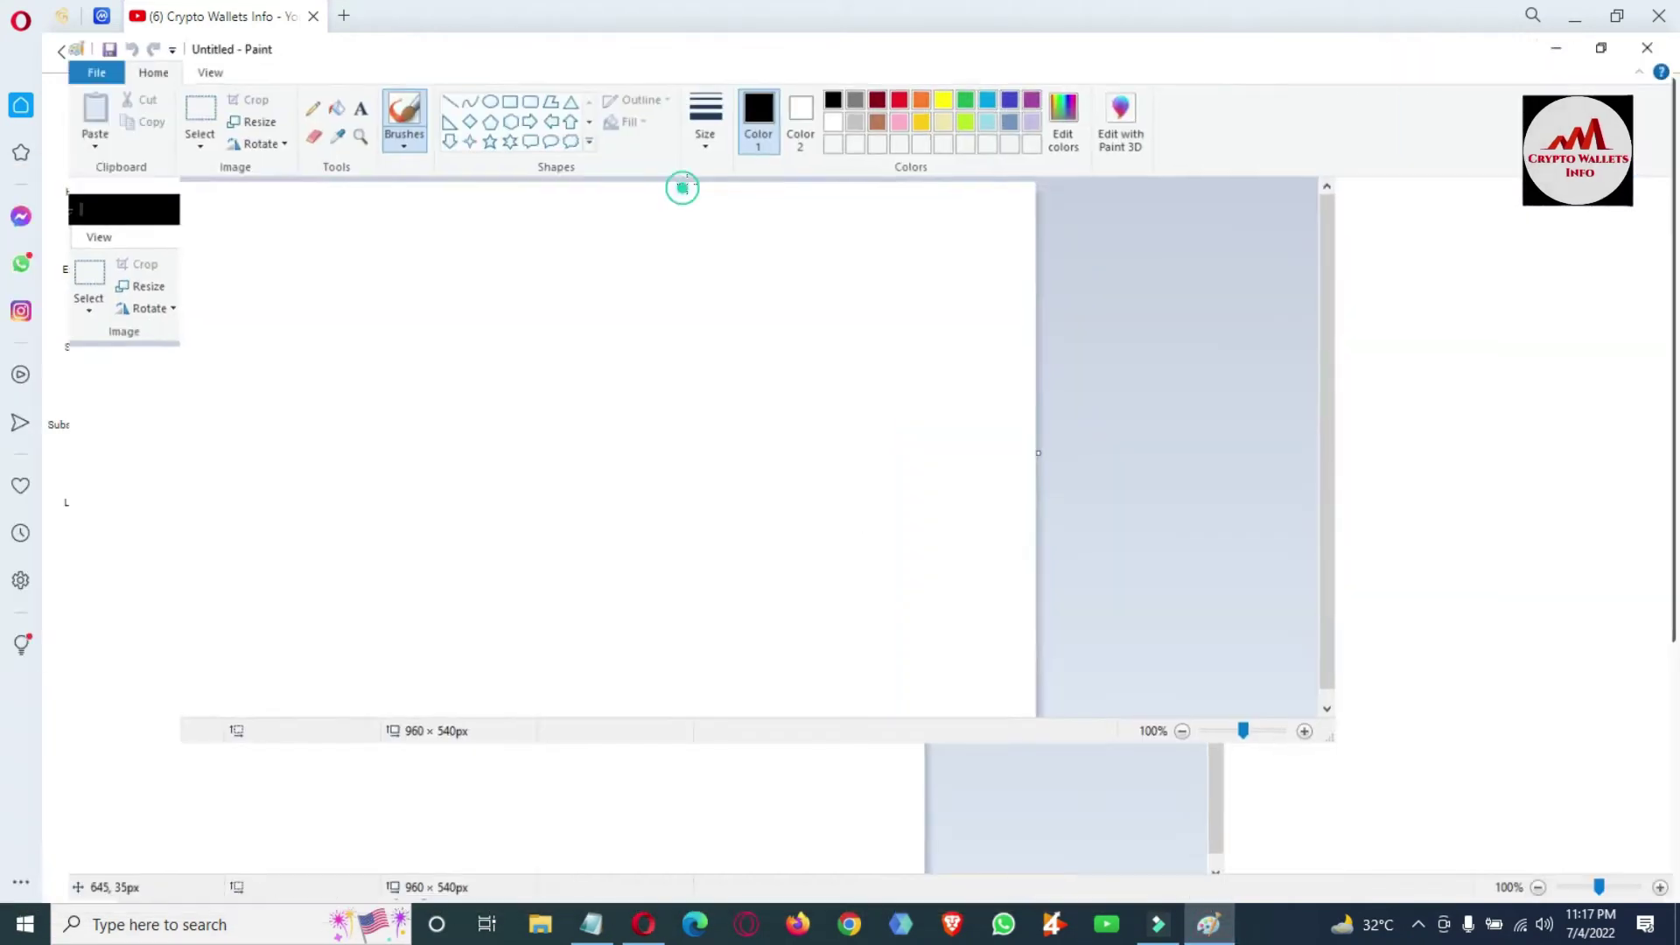
click(279, 522)
click(461, 678)
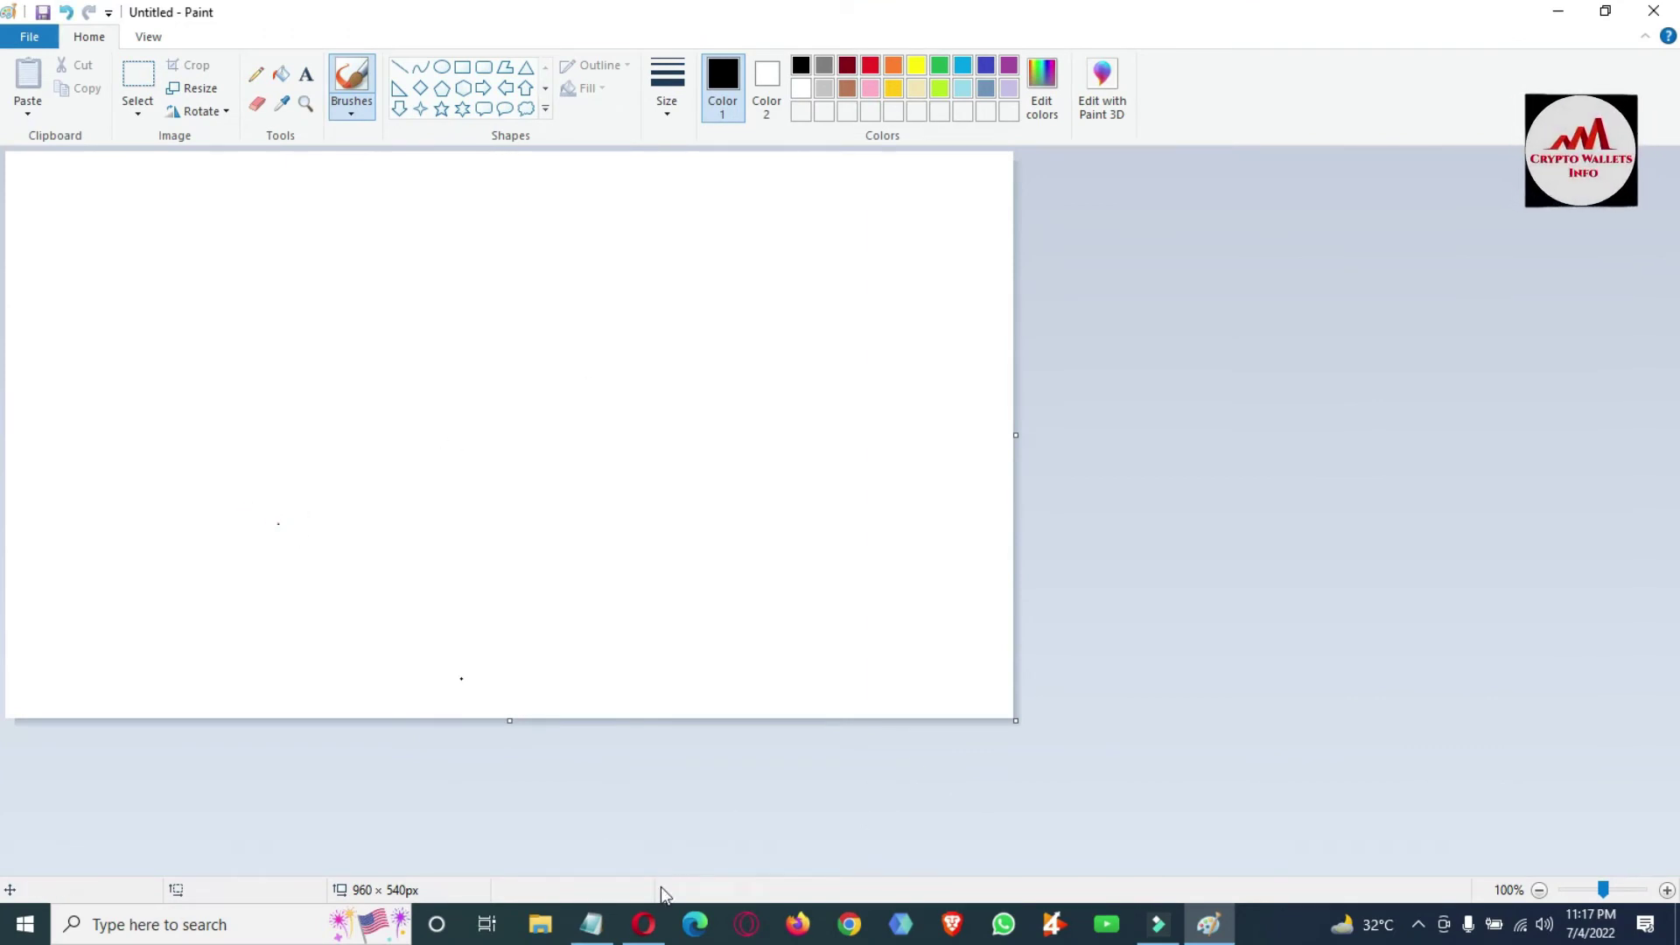
click(644, 924)
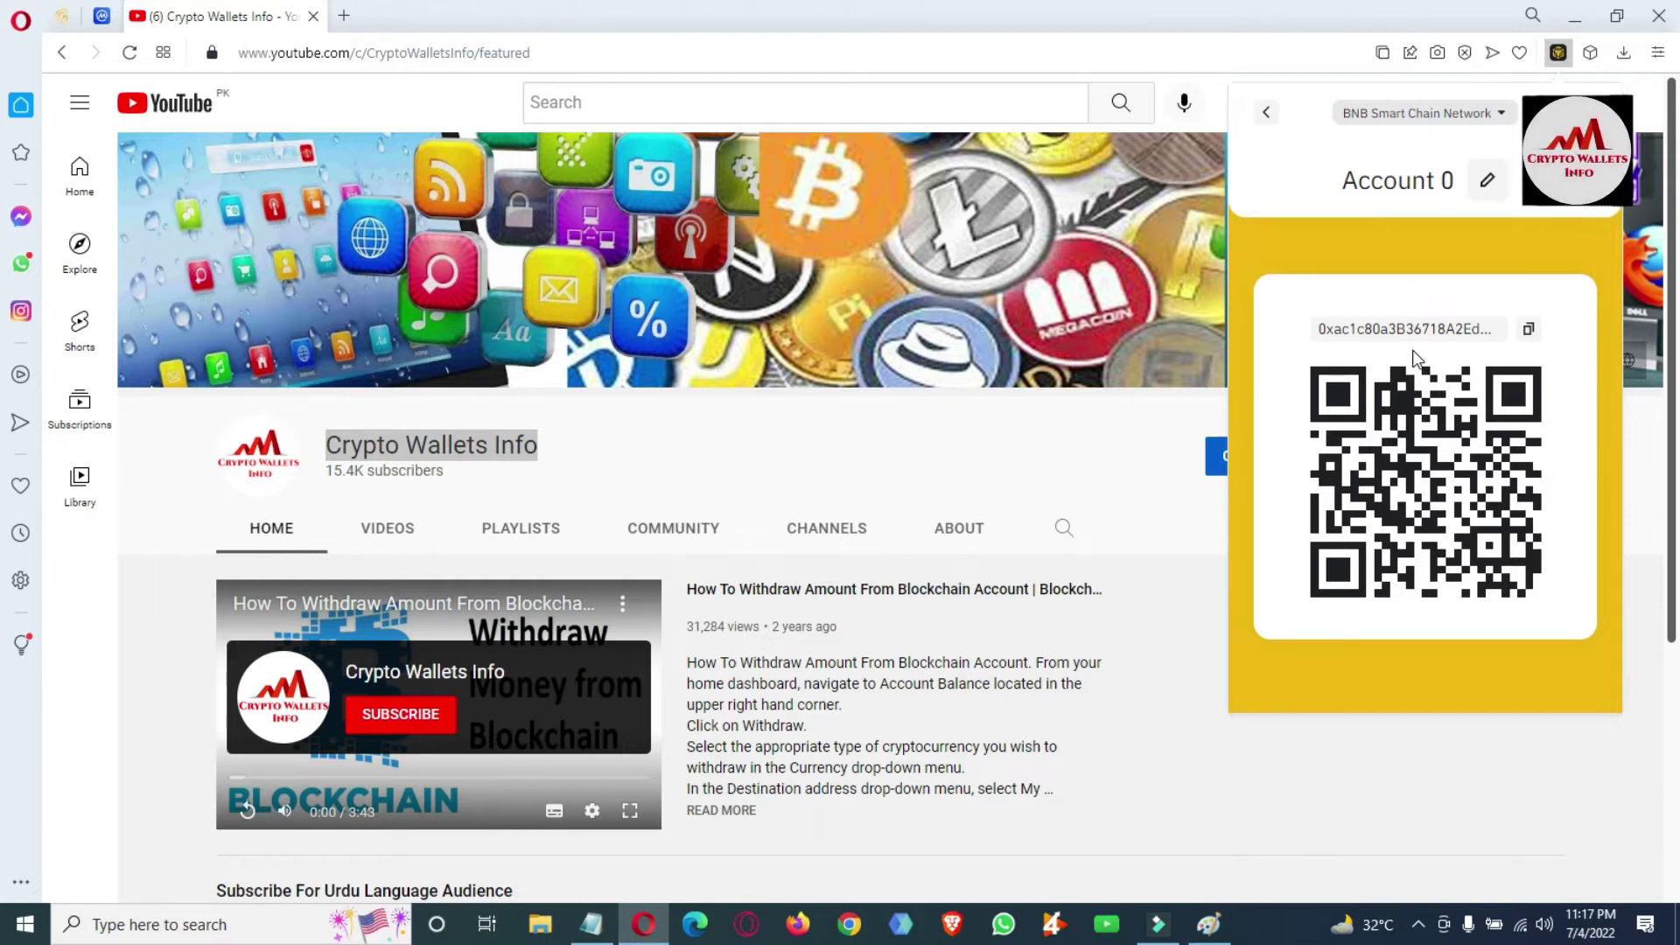
key(ctrl+shift+5)
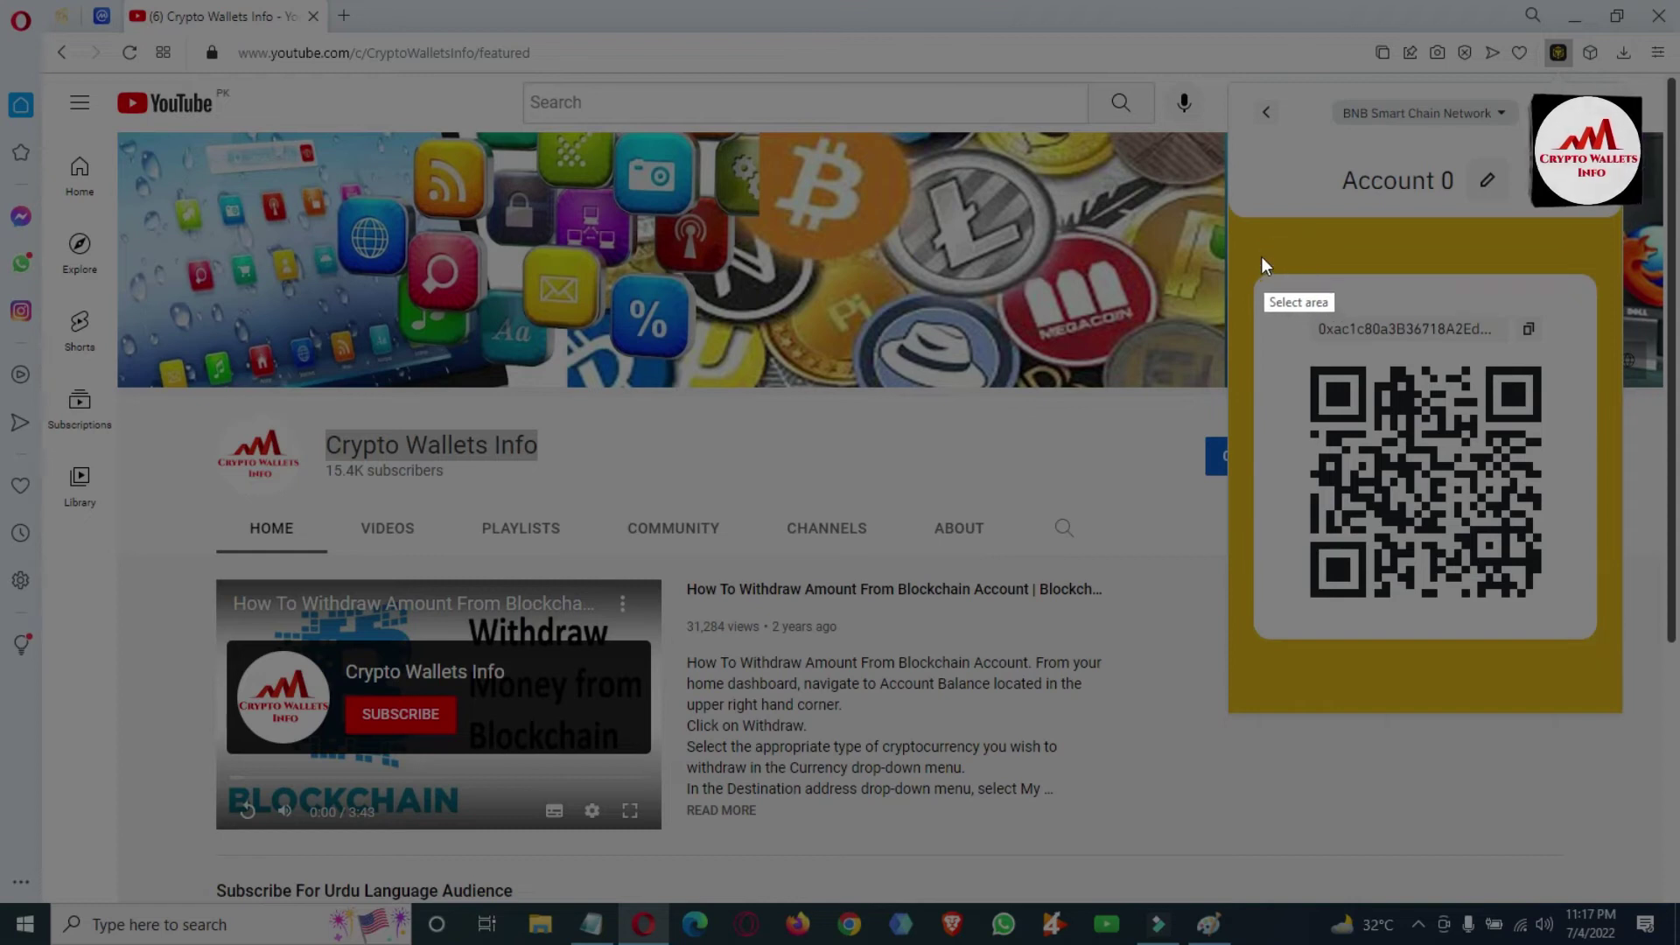
Capture the 338x386 QR code and address card, then paste it into Paint.
mouse_move(1255, 256)
mouse_down()
mouse_move(1592, 506)
mouse_move(1636, 593)
mouse_move(1645, 672)
mouse_move(1610, 659)
mouse_up()
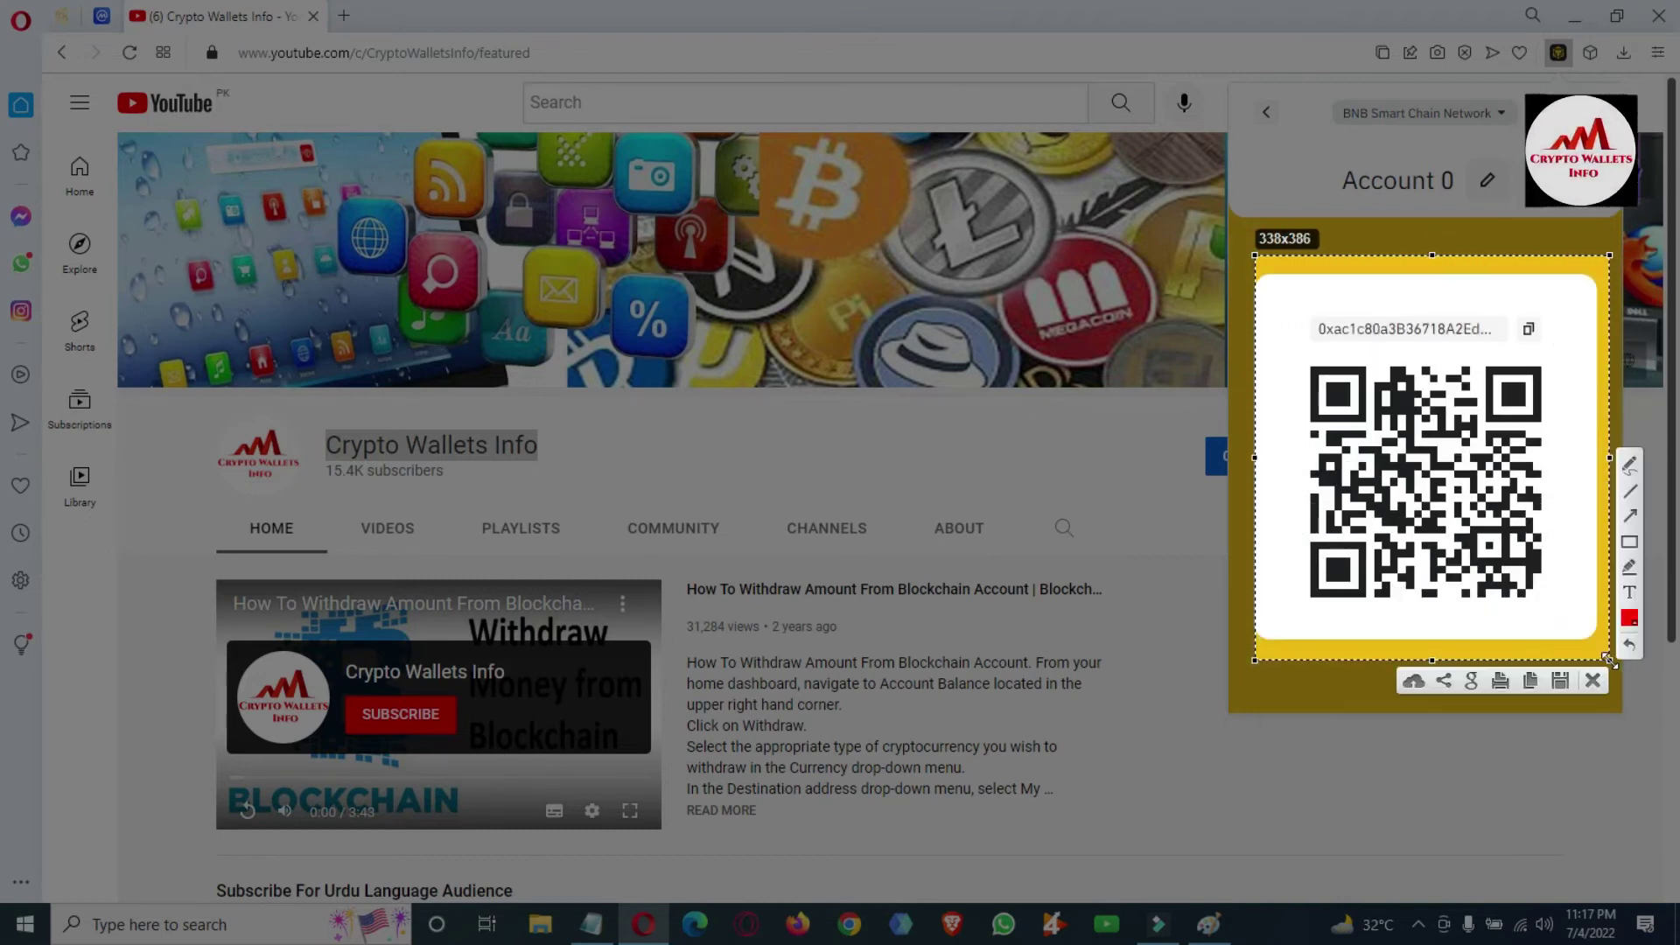
click(1572, 685)
click(1207, 926)
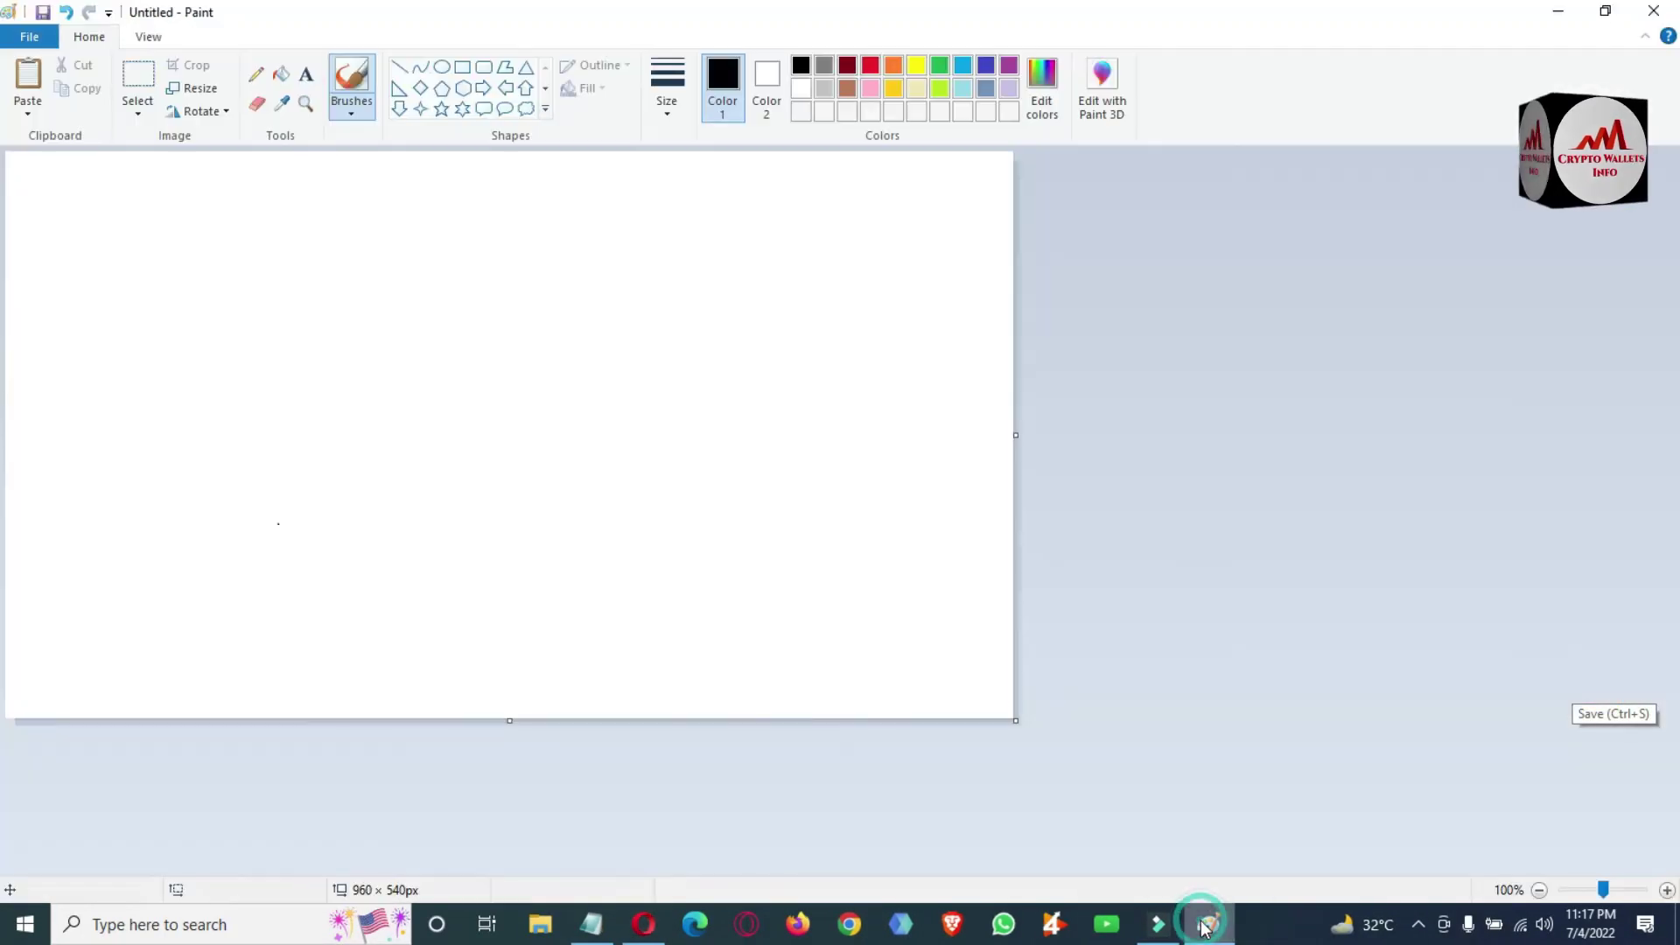
key(ctrl+v)
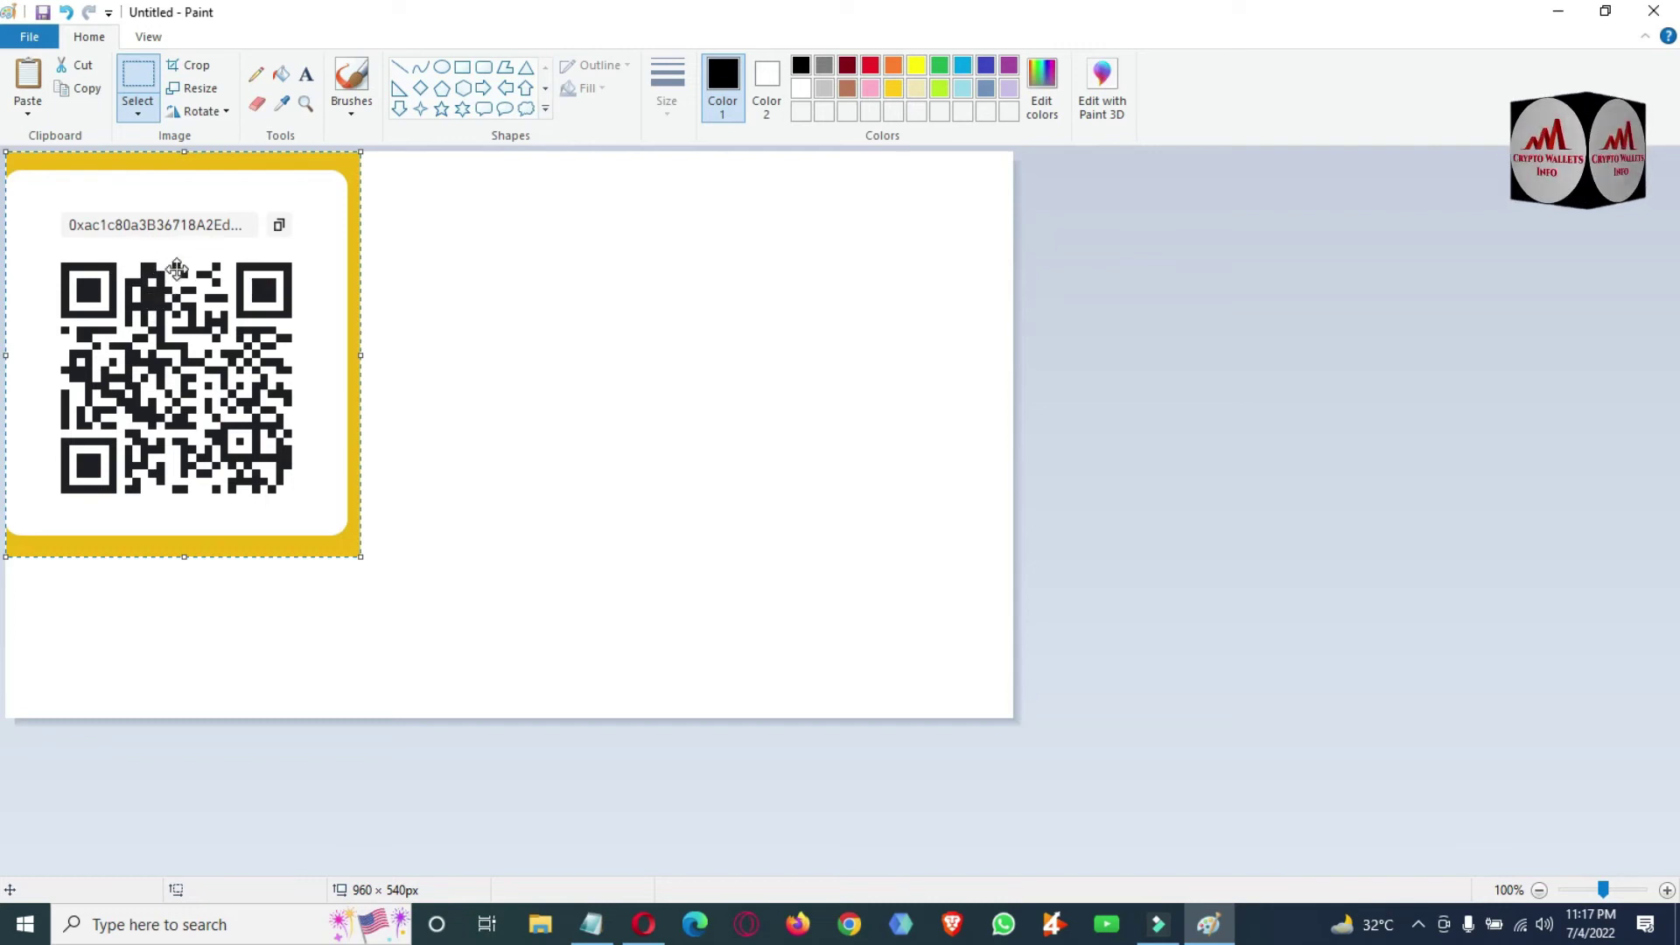
click(31, 43)
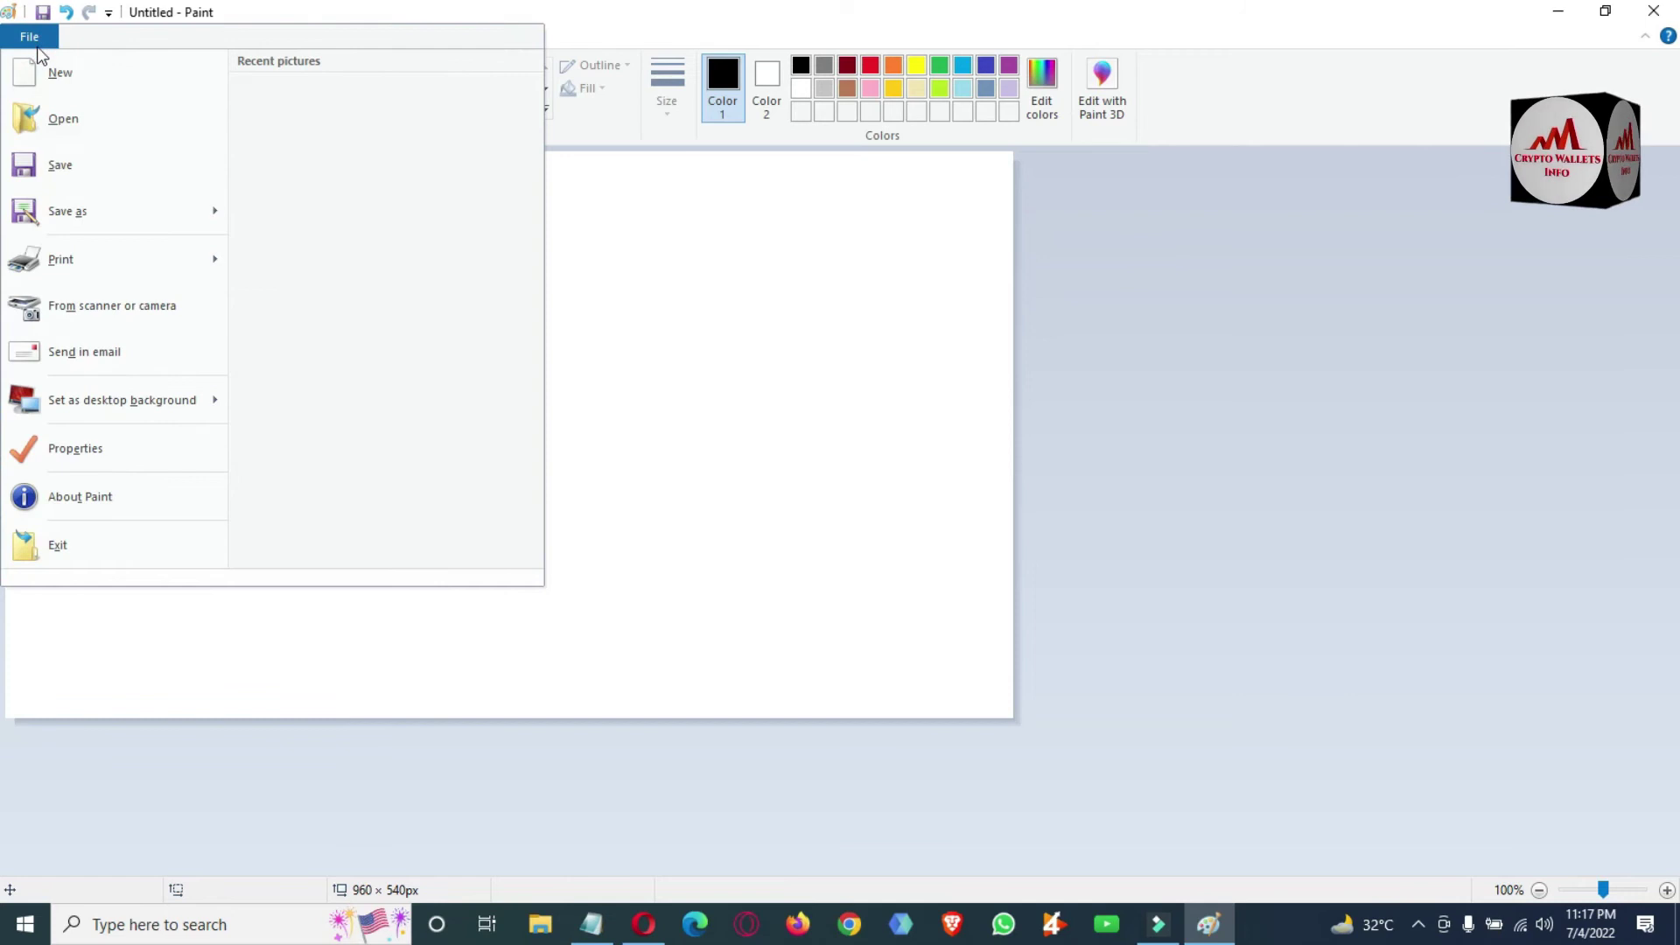
click(304, 12)
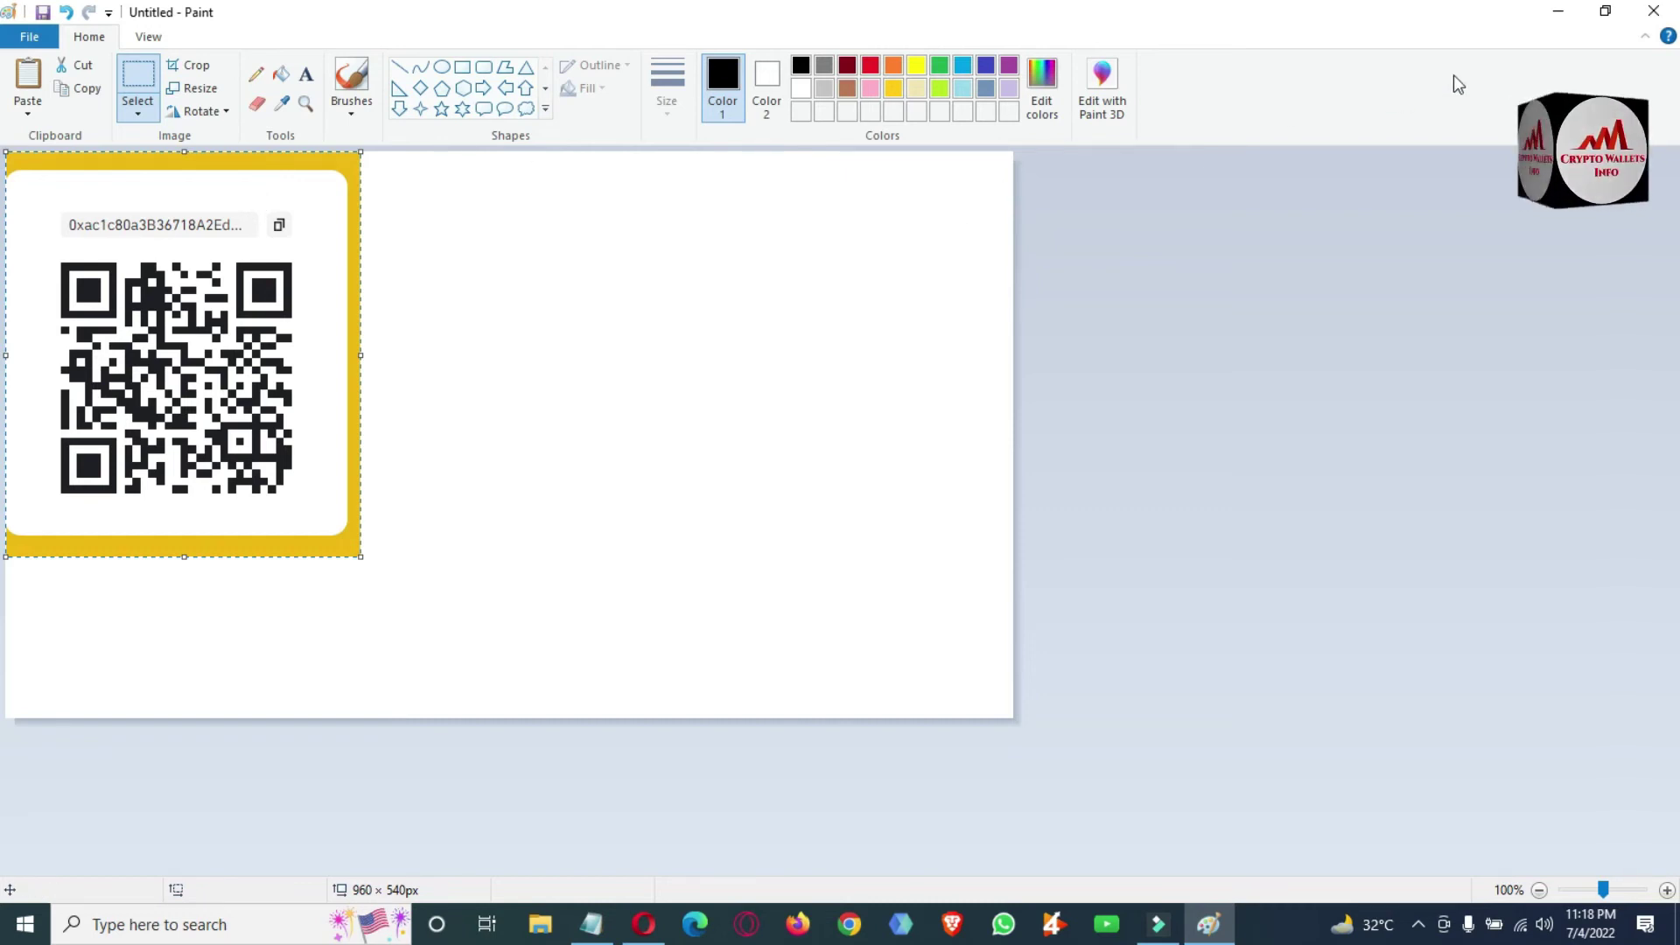
Back in Opera, select the wallet's receive address above the QR code and copy it.
click(643, 924)
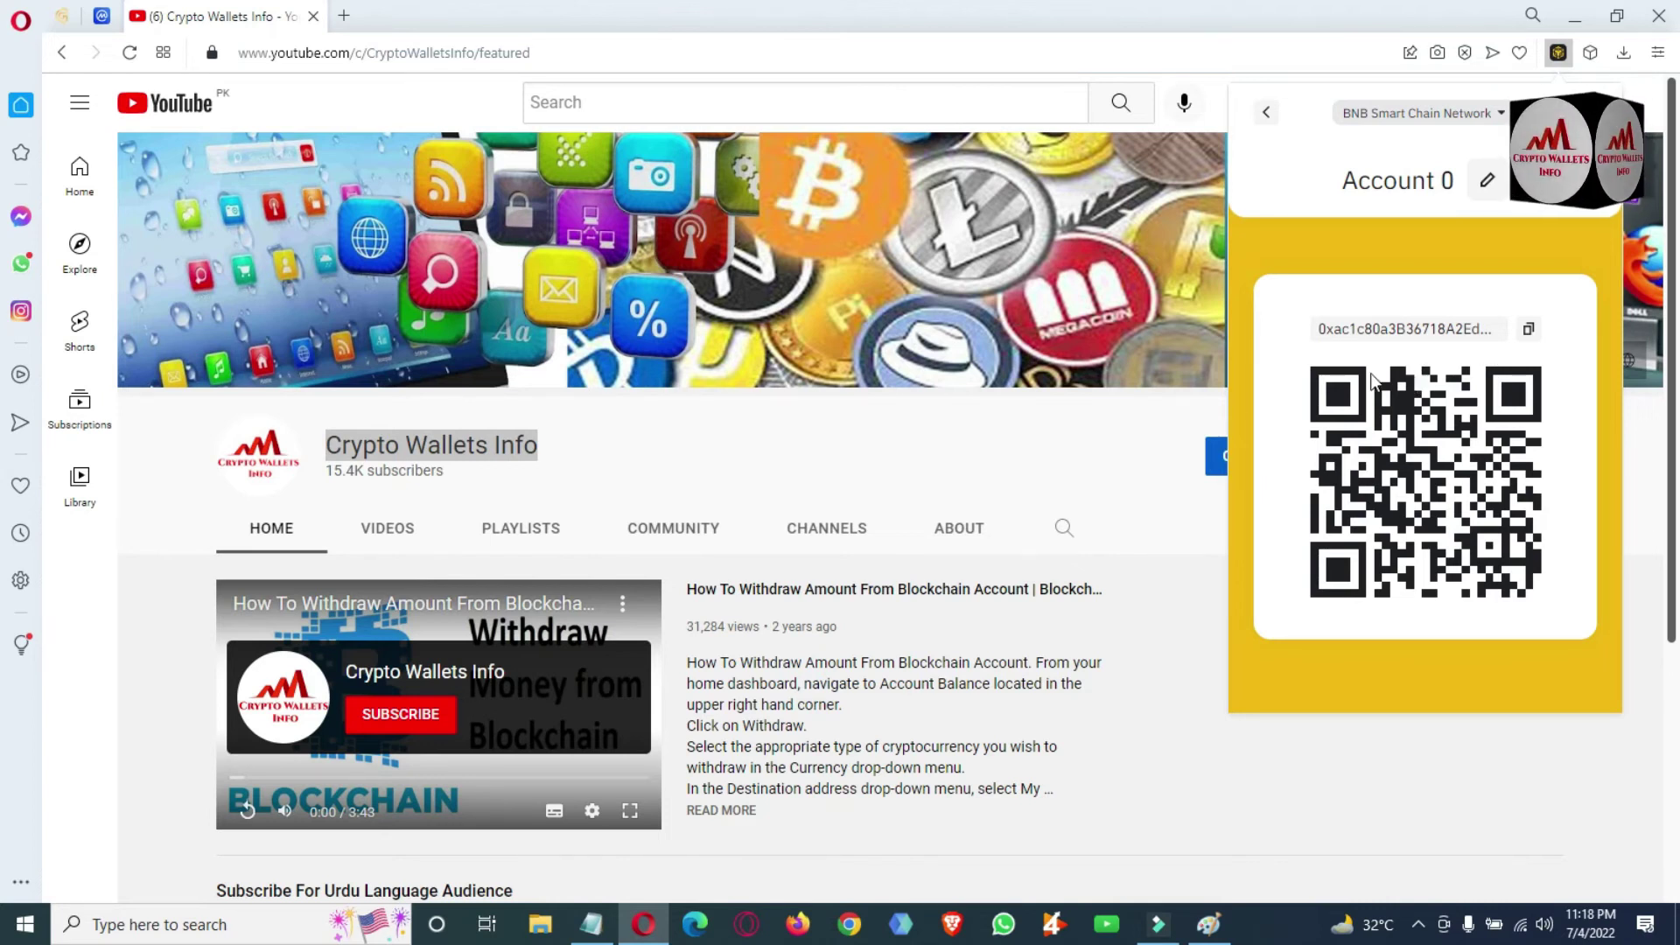
drag(1318, 332, 1533, 332)
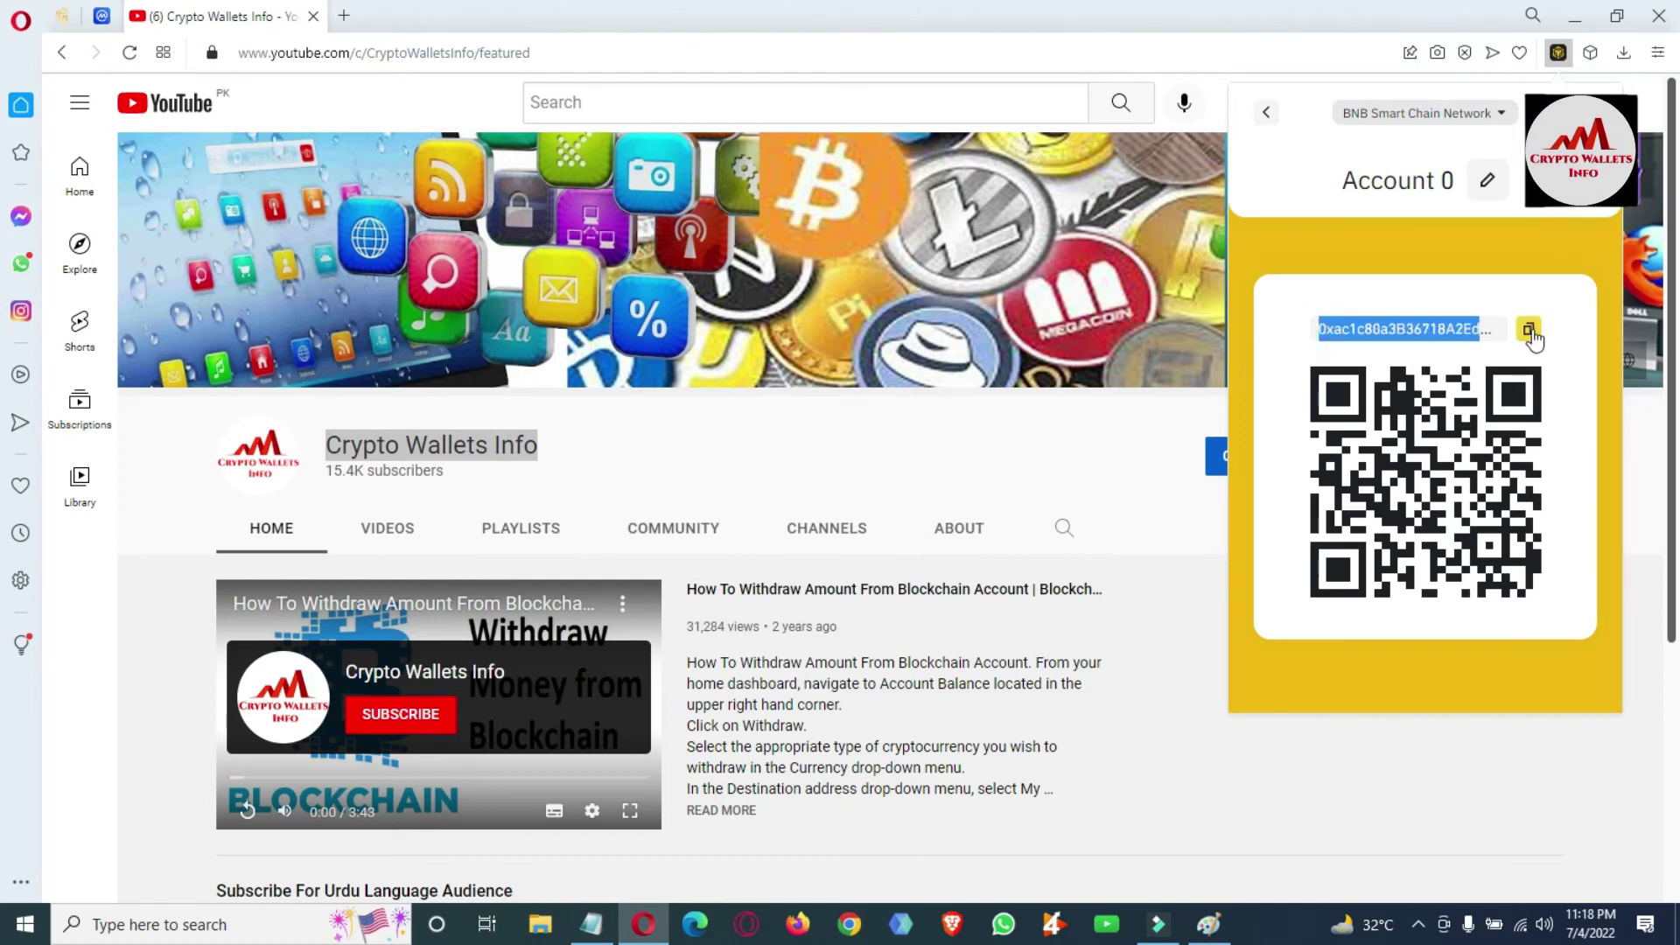
click(1530, 330)
Dismiss the wallet popup and open the Crypto Wallets Info channel's Videos tab.
click(1121, 457)
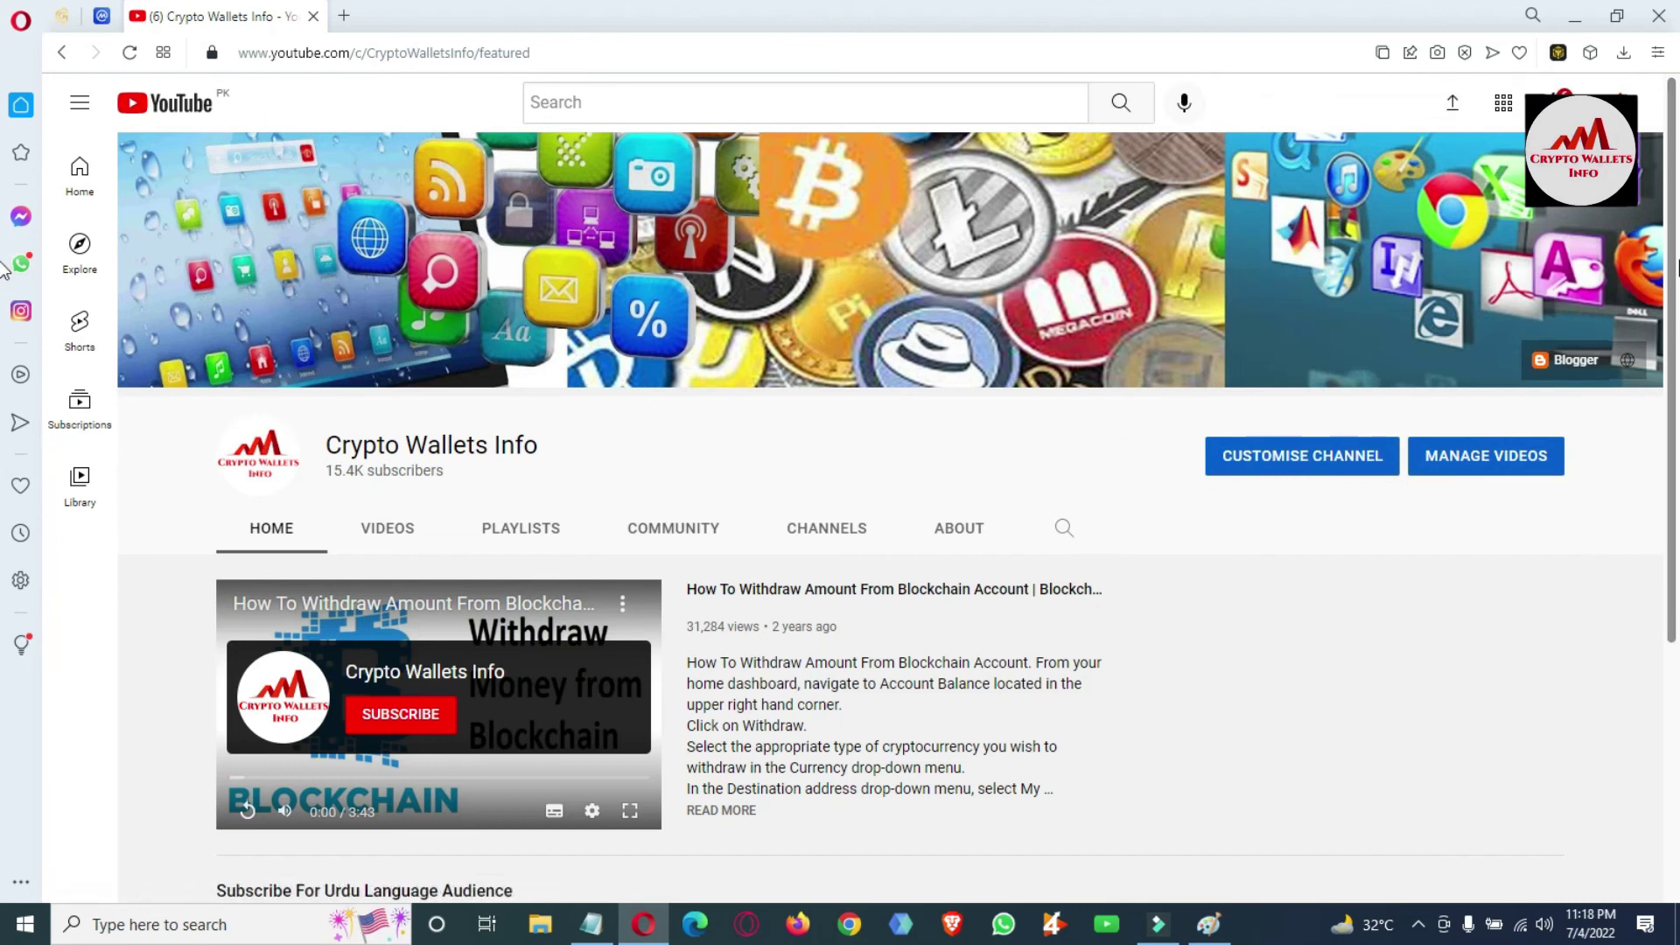
scroll(4, 262, down, 2)
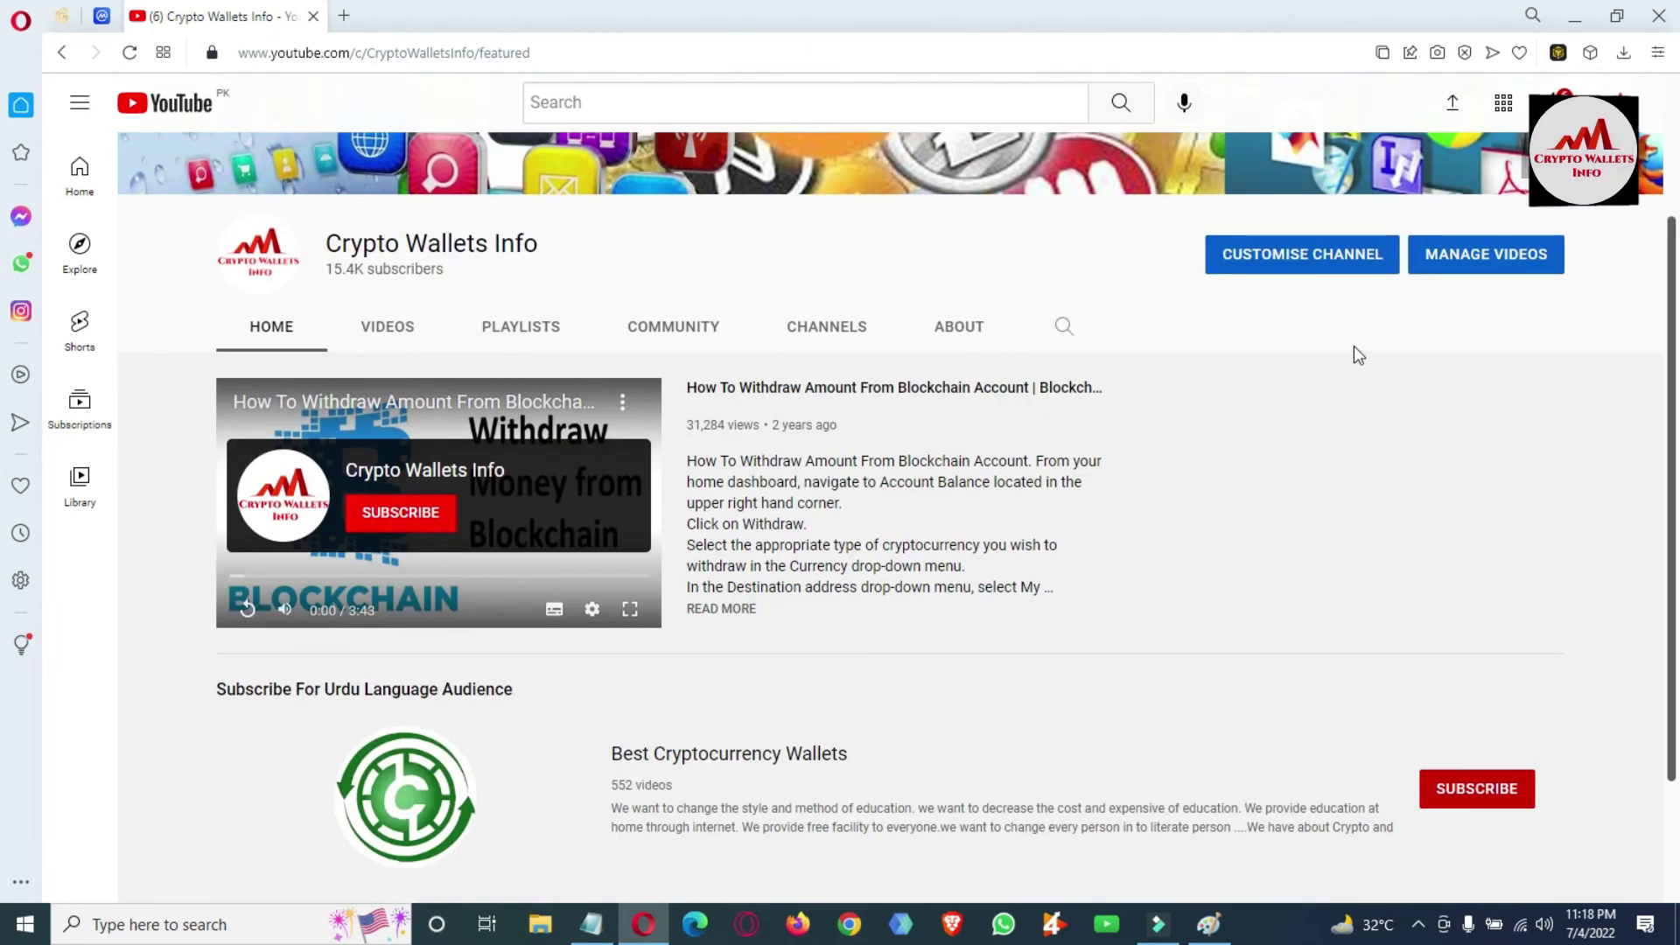
click(403, 337)
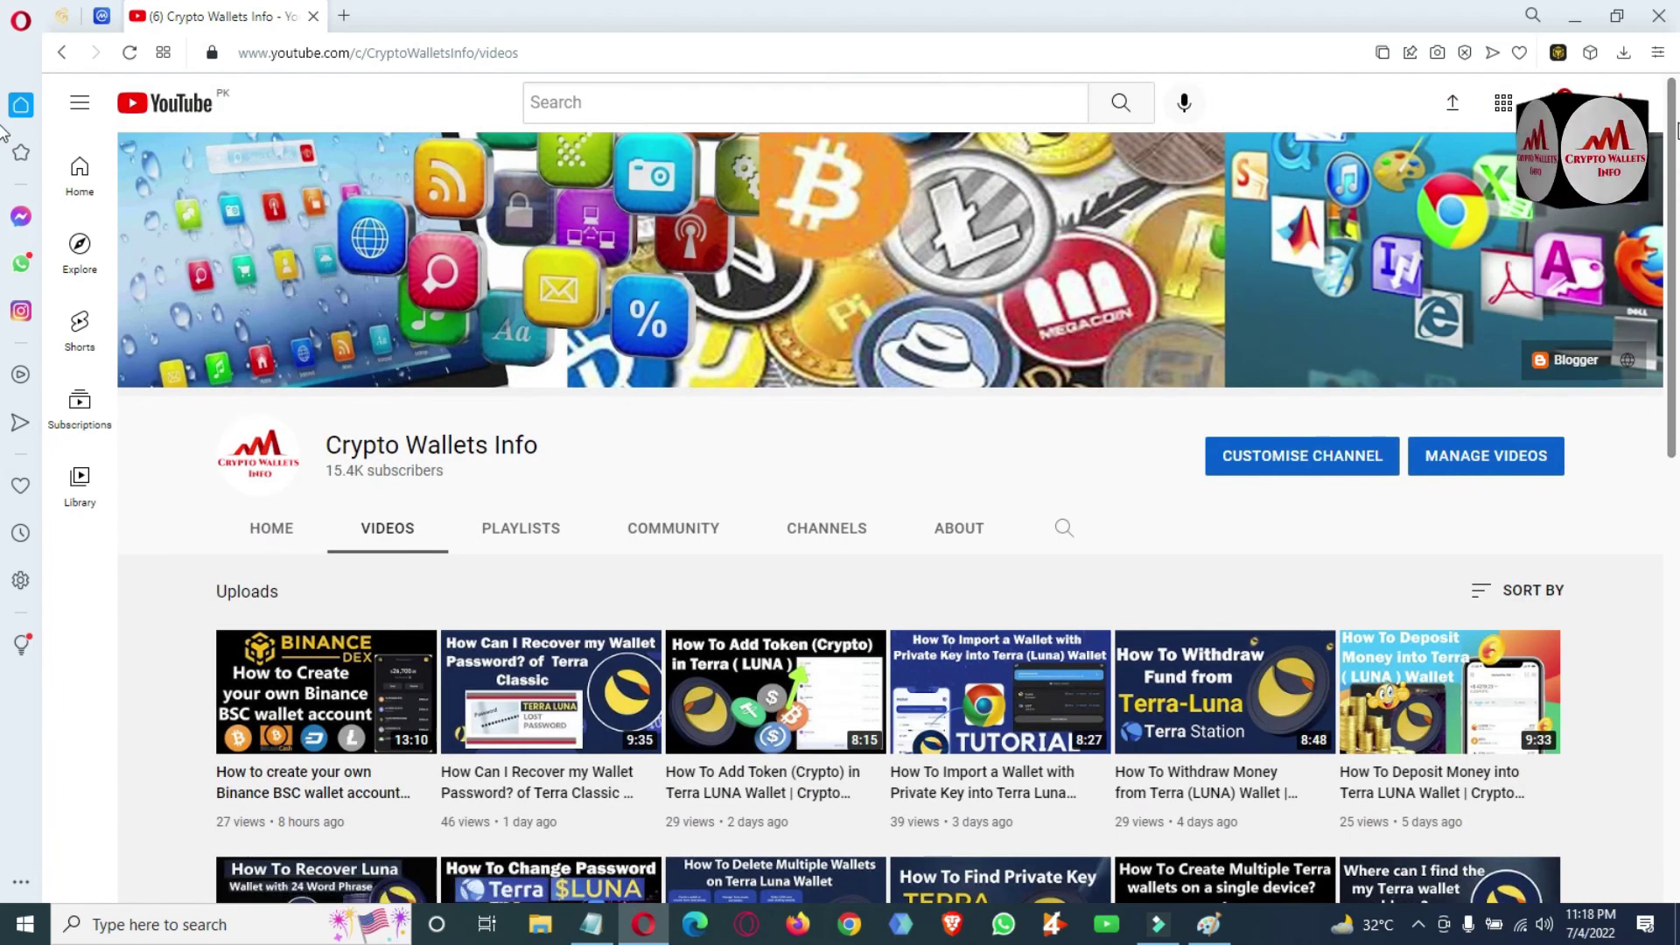
Browse down through the channel's uploads and return to the top, led by the Binance BSC wallet tutorial.
scroll(1673, 175, down, 1)
scroll(1673, 175, down, 1)
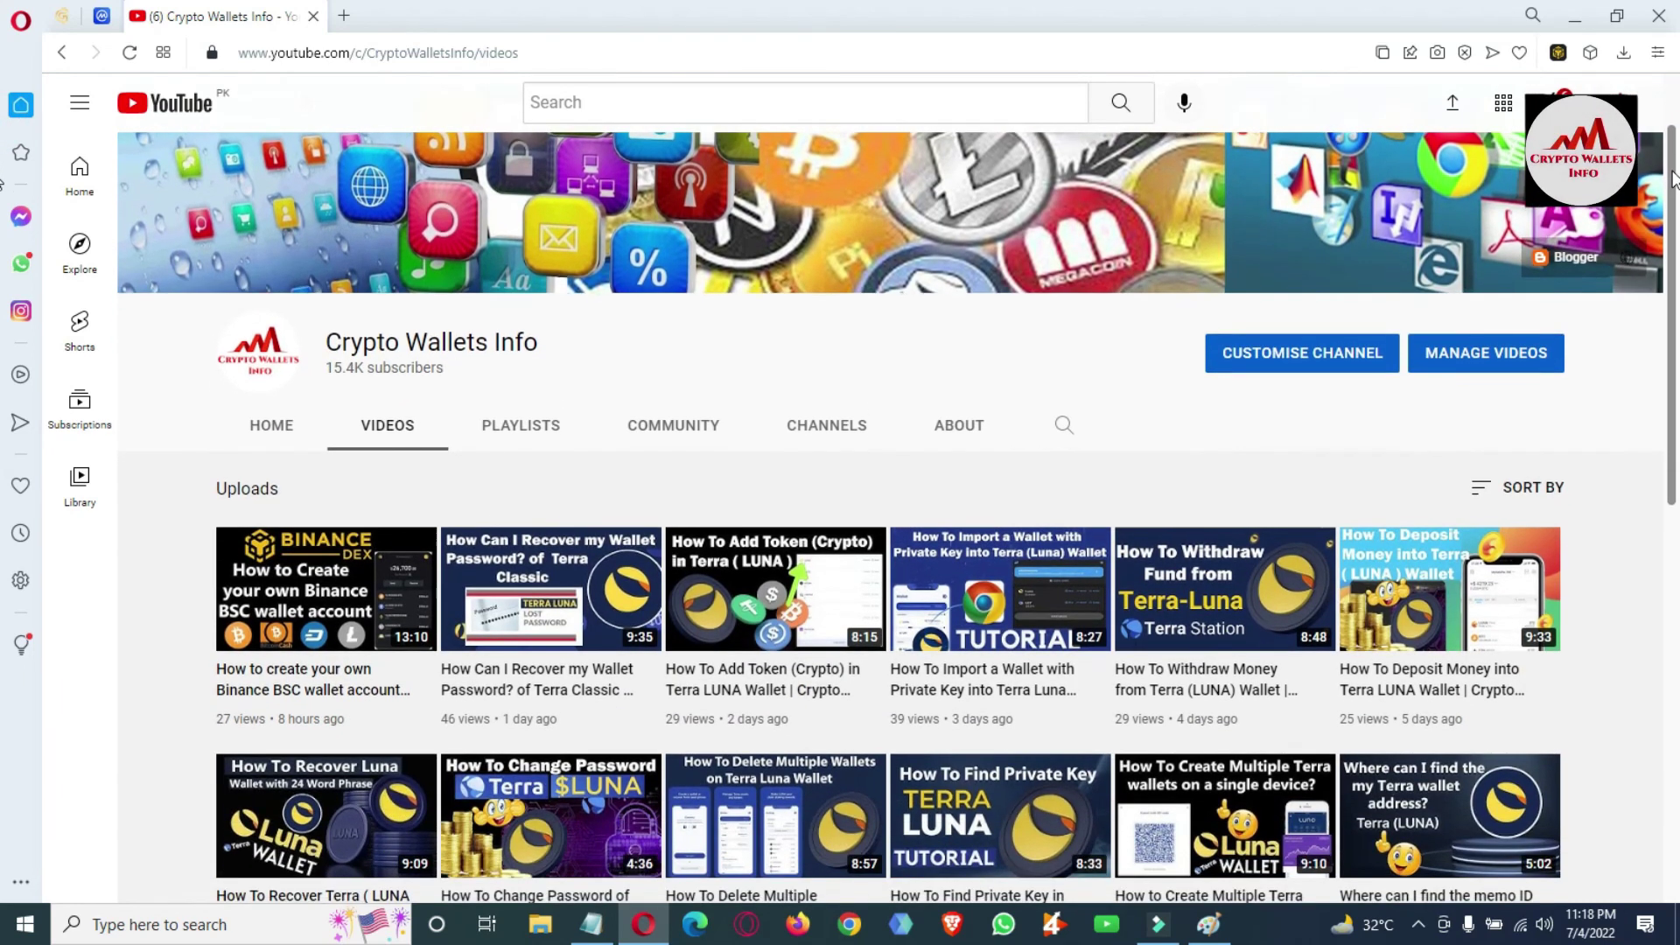
drag(1673, 179, 1673, 432)
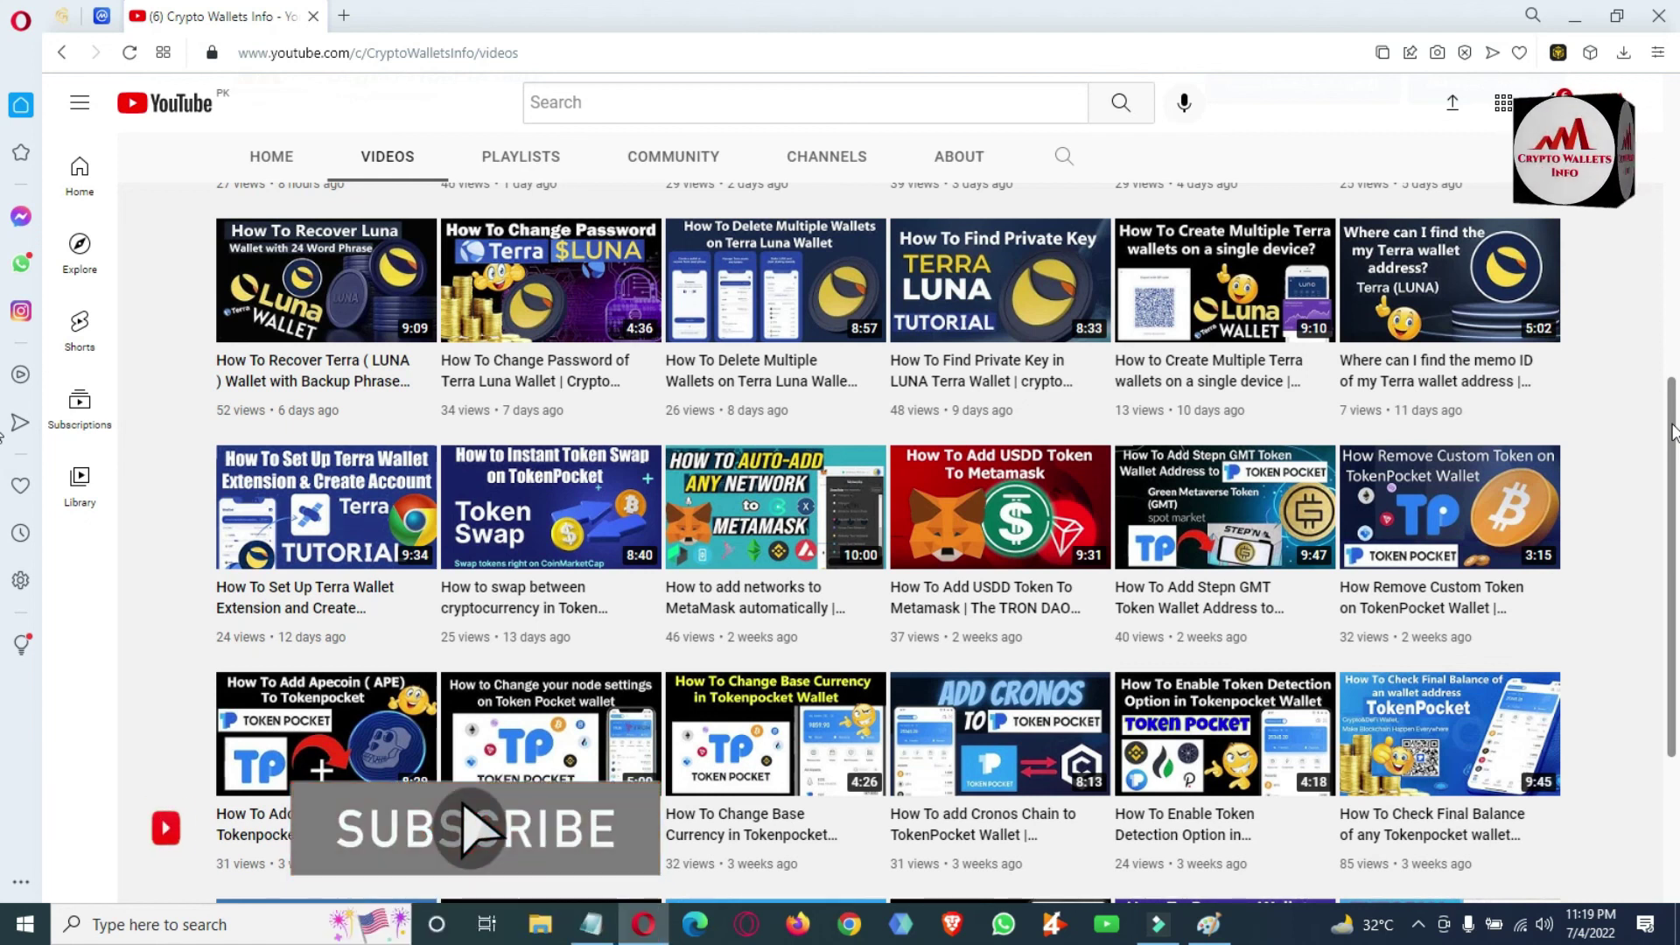
drag(1671, 430, 1671, 604)
scroll(1672, 603, down, 1)
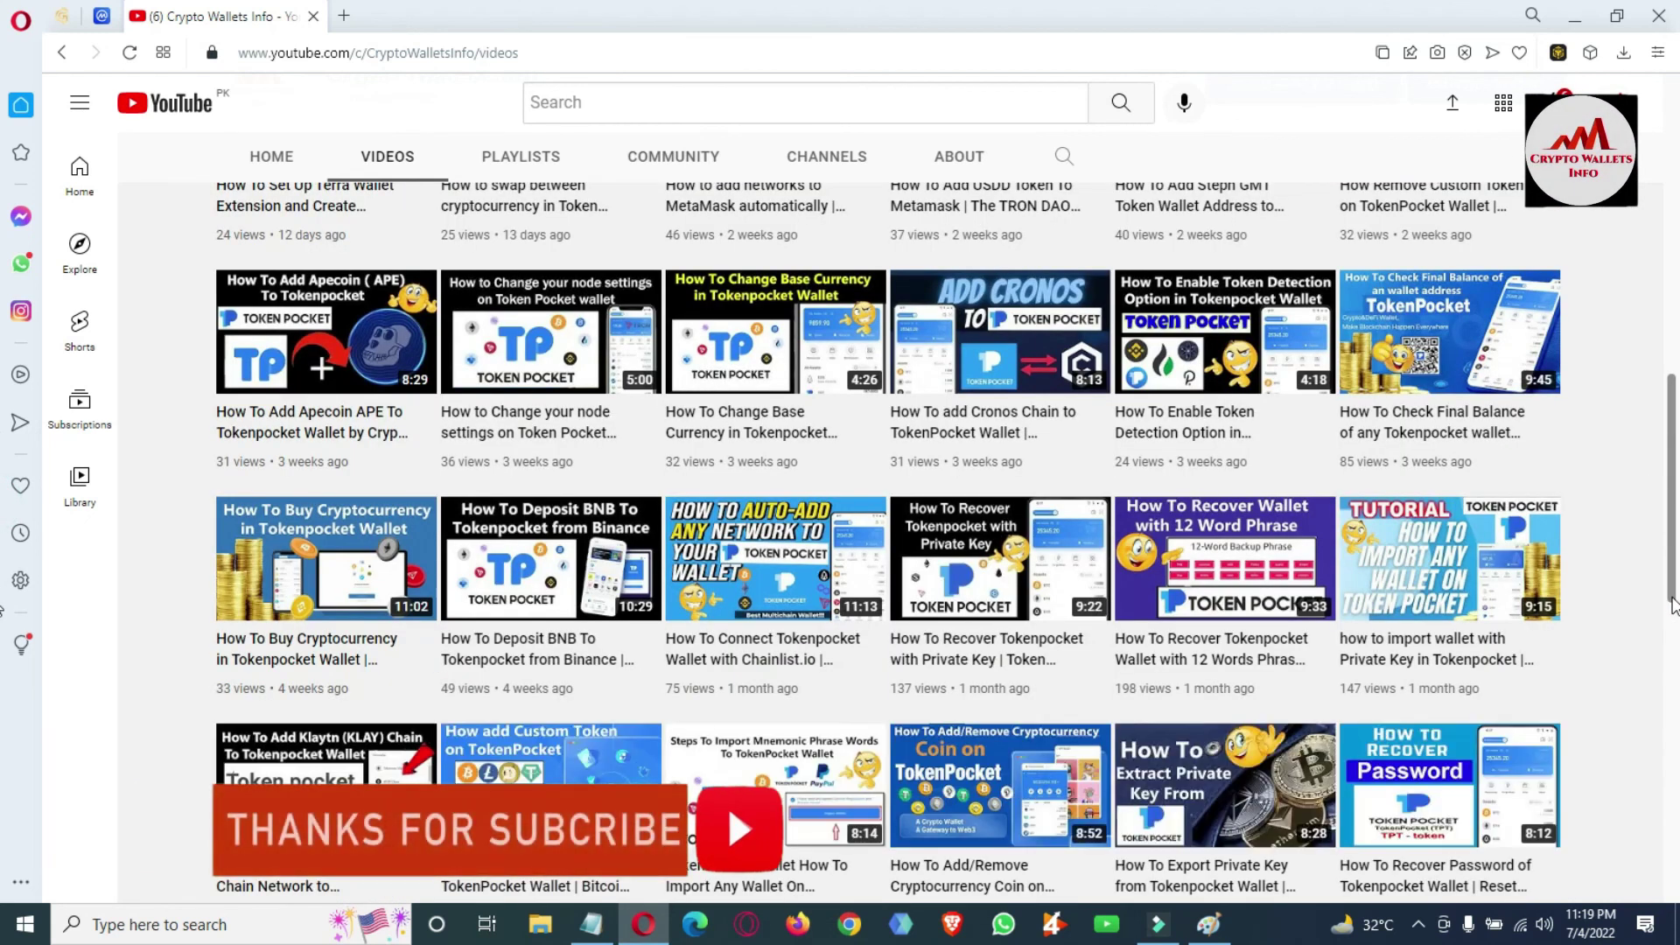
drag(1671, 604, 1671, 503)
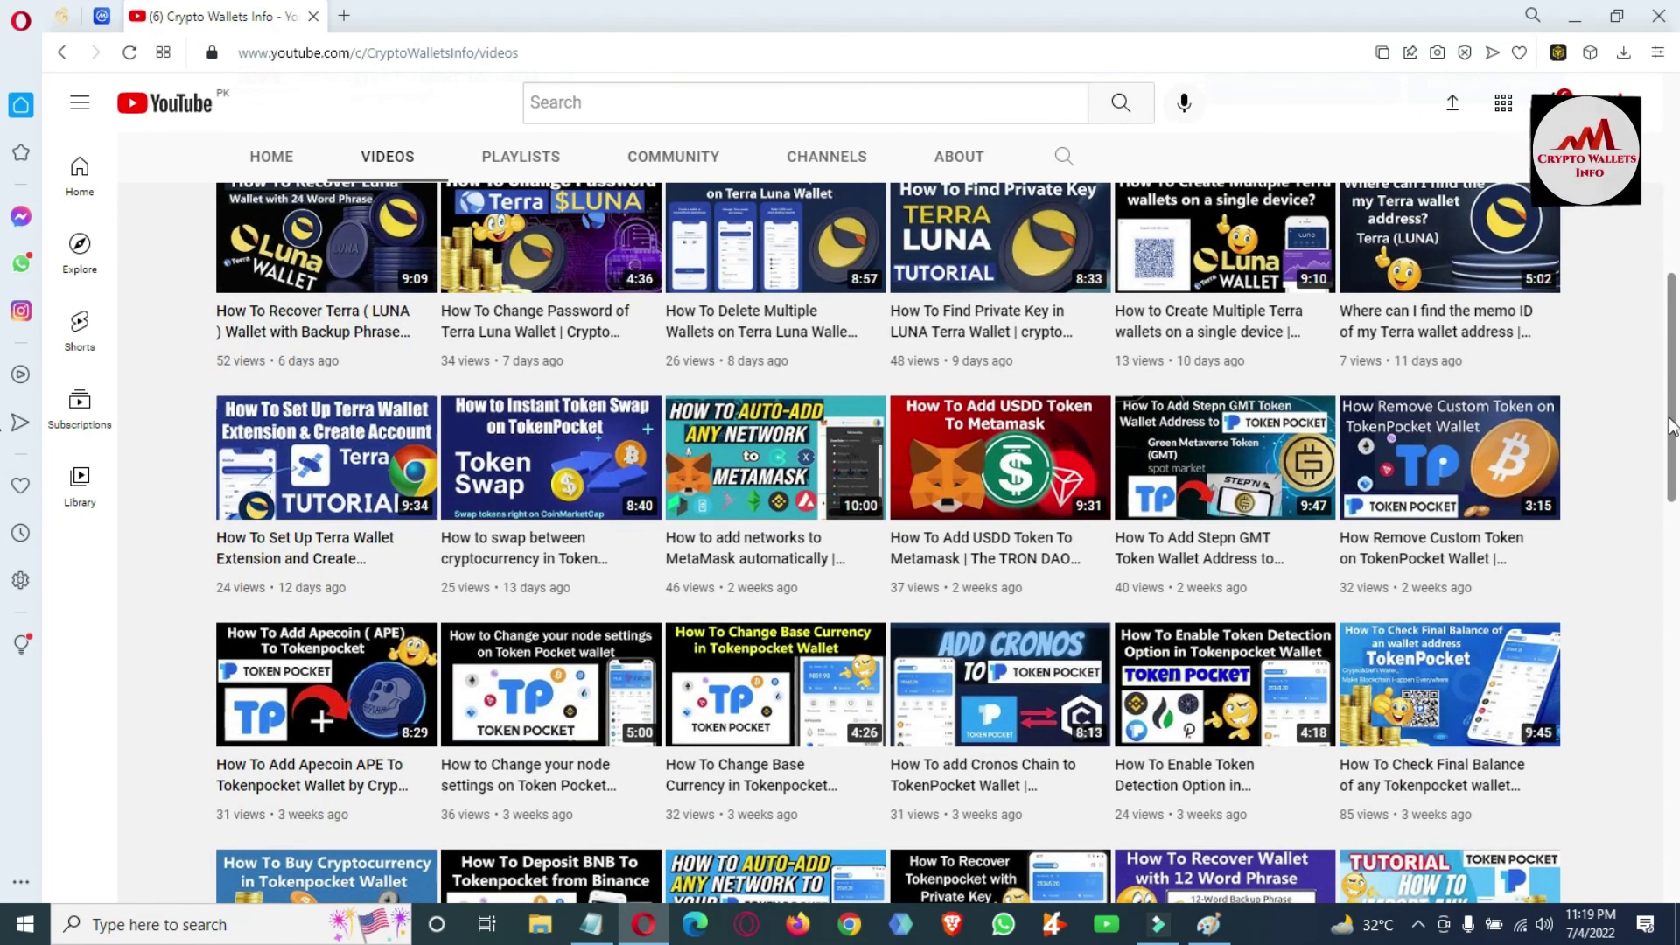
drag(1672, 426, 1678, 235)
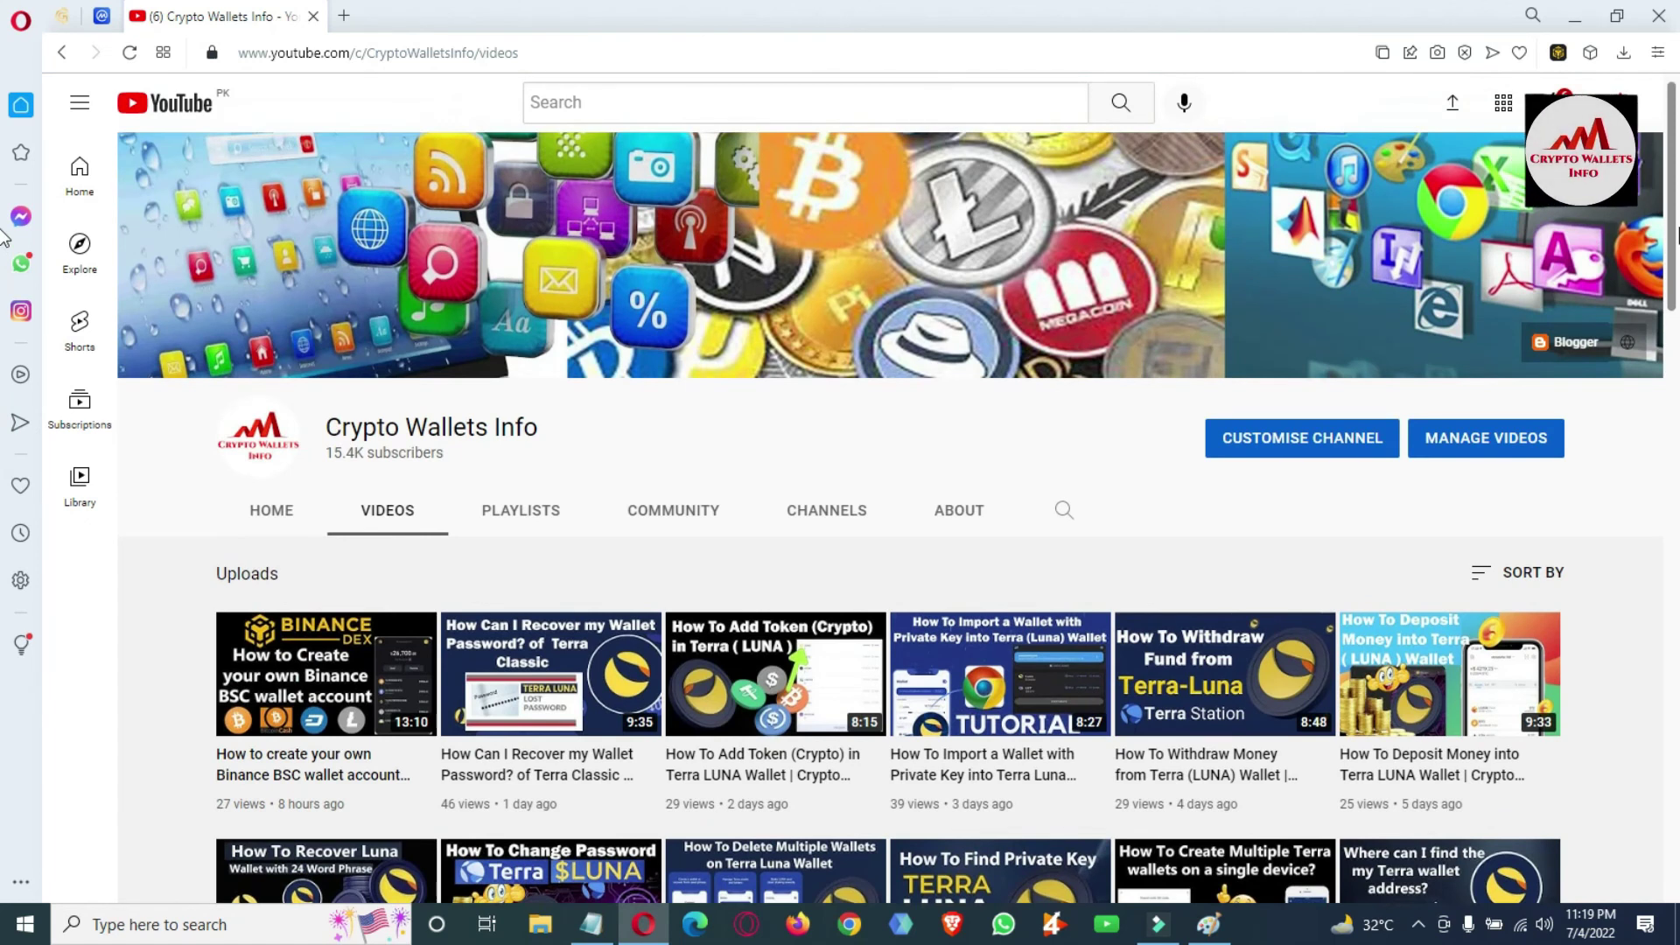
mouse_move(1479, 805)
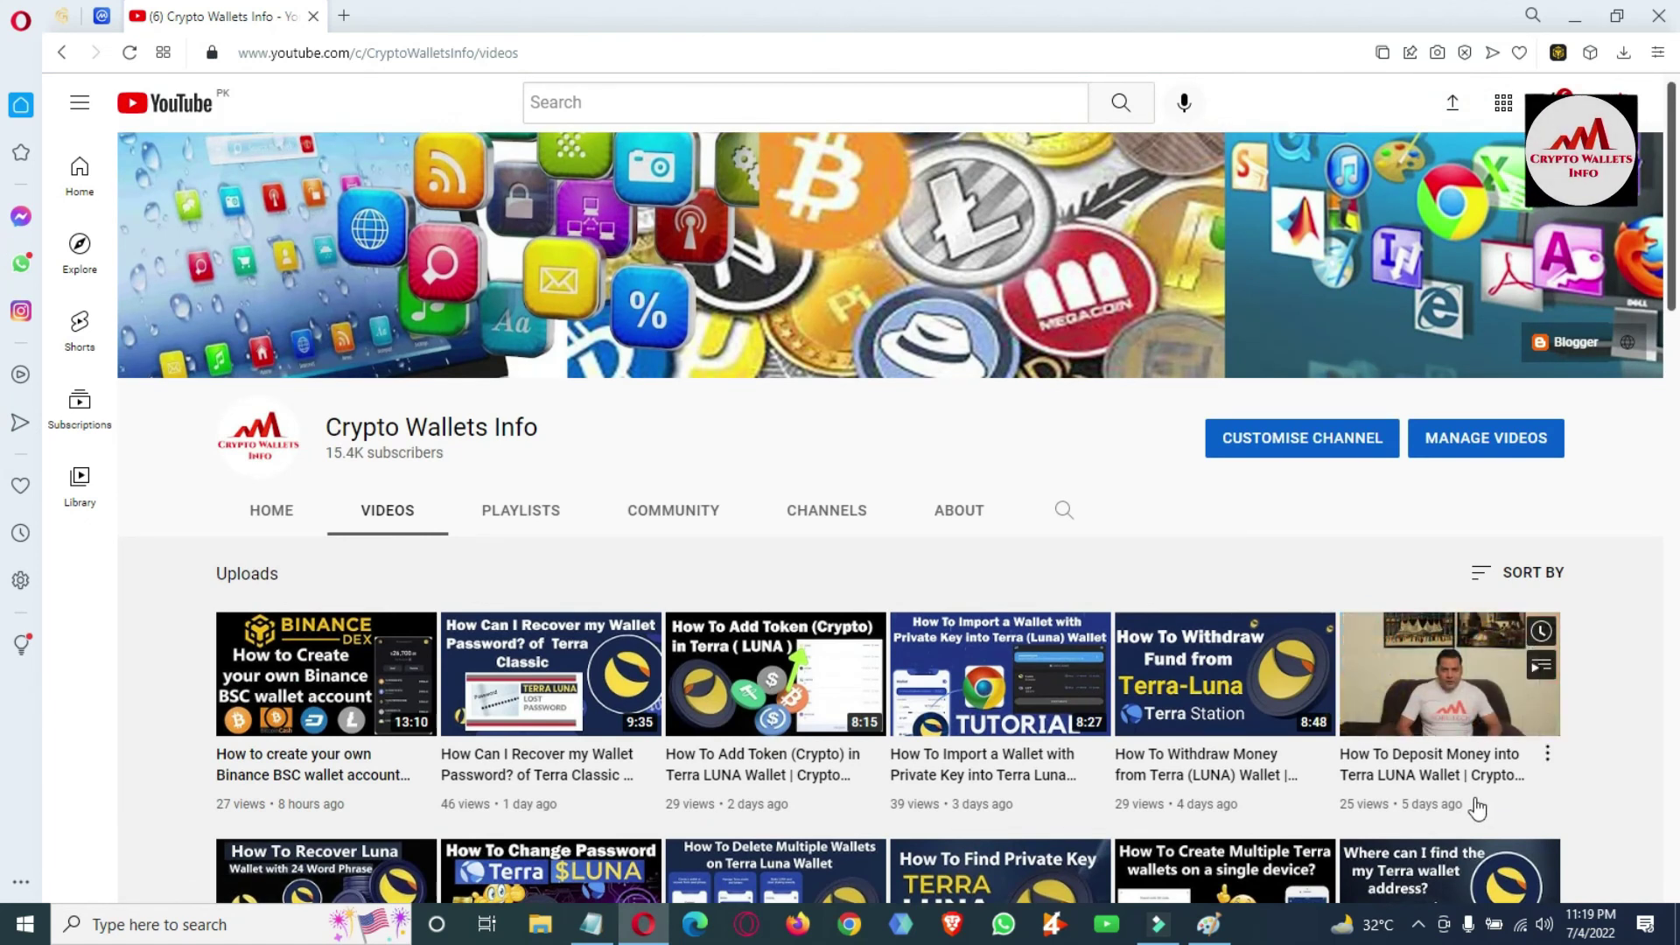